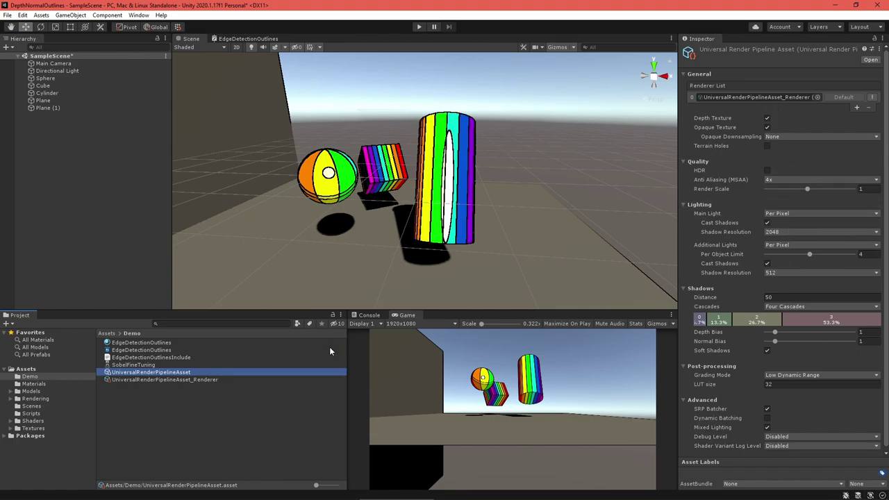
Rename the Blit Material Feature on UniversalRenderPipelineAsset_Renderer to Outlines and collapse its settings
{"action": "left_click", "coordinate": [147, 380]}
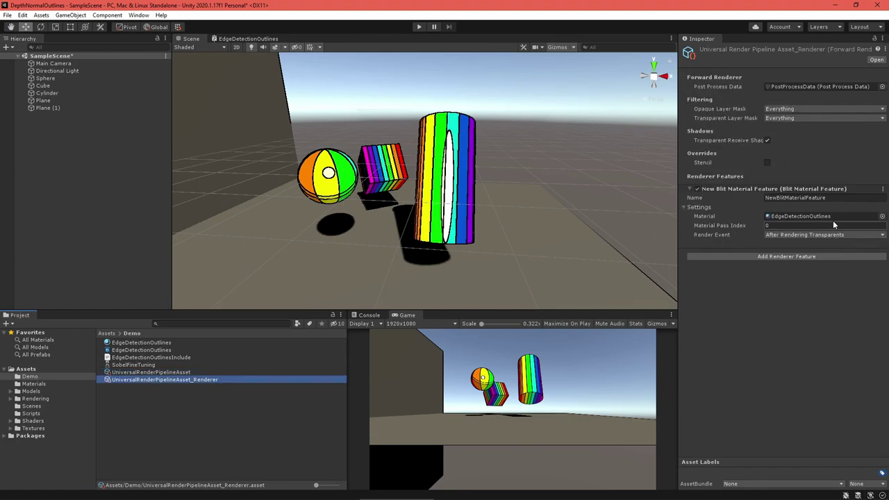
{"action": "double_click", "coordinate": [827, 198]}
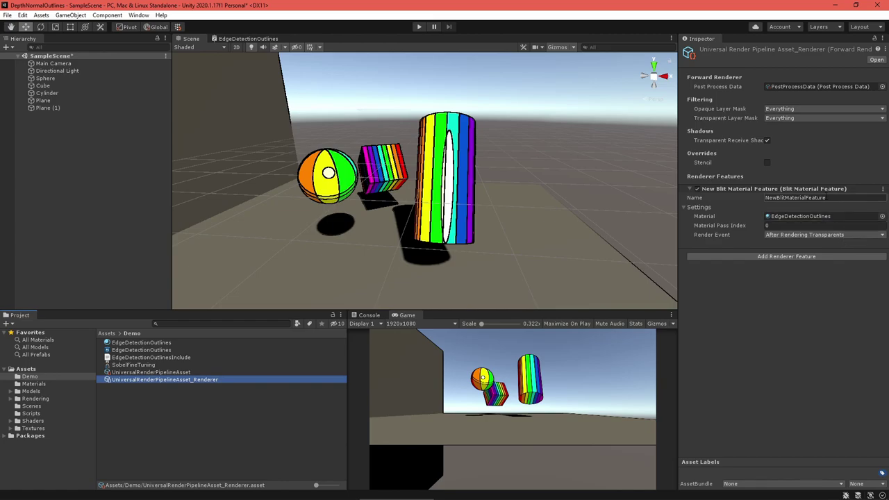
{"action": "type", "text": "Outlines"}
{"action": "key", "text": "Return"}
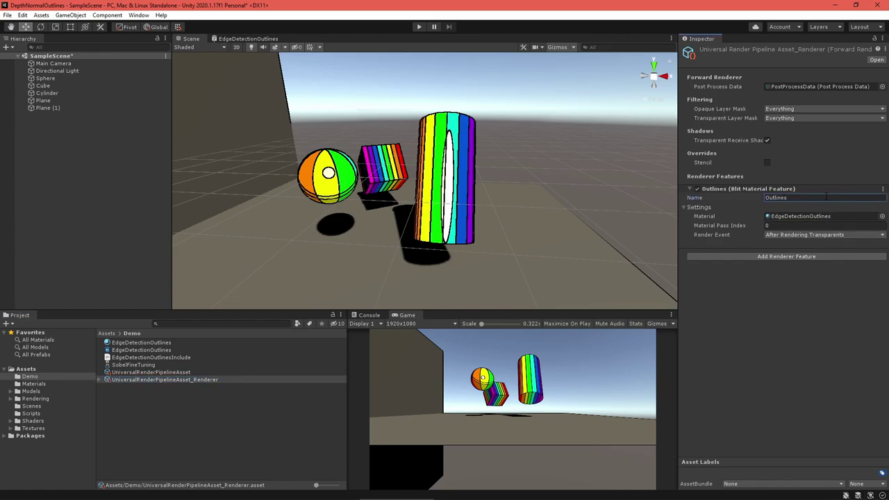
{"action": "left_click", "coordinate": [690, 189]}
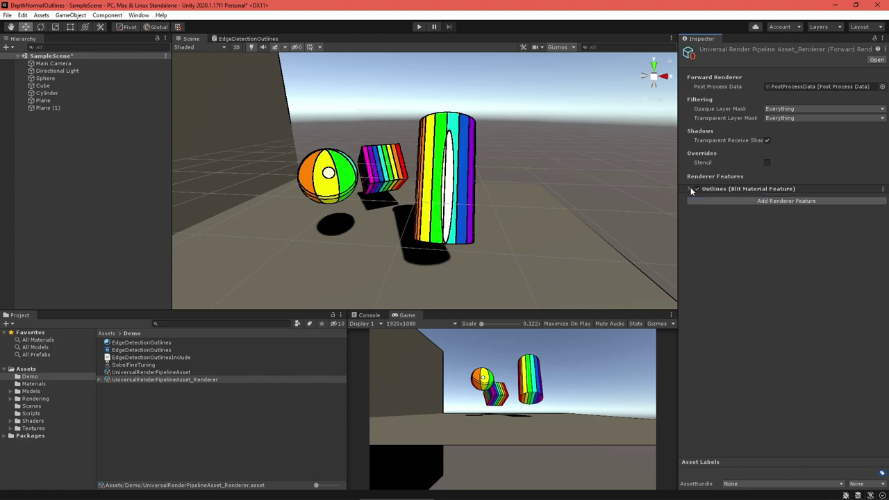
{"action": "left_click", "coordinate": [240, 423]}
Examine the sphere, cube, cylinder and planes in the scene from several angles, with outlines and with depth-normals shading
{"action": "right_click_drag", "start_coordinate": [524, 174], "coordinate": [454, 203]}
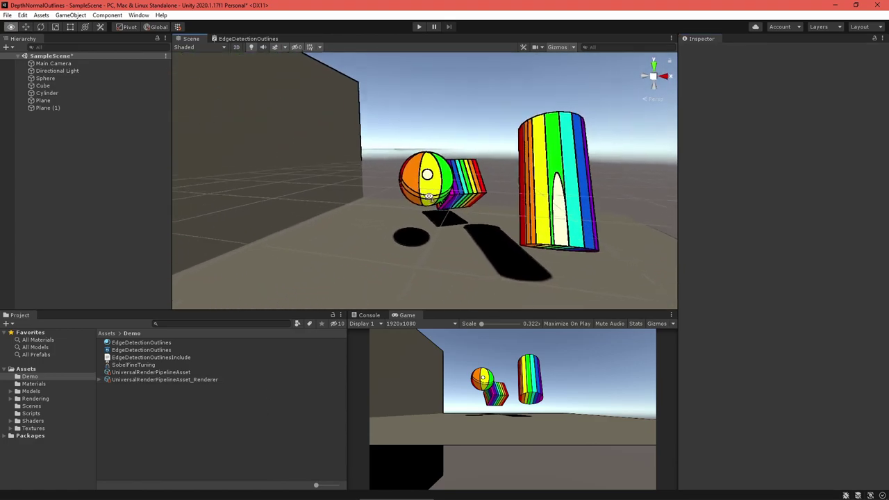
{"action": "middle_click_drag", "start_coordinate": [456, 204], "coordinate": [419, 211]}
{"action": "right_click_drag", "start_coordinate": [419, 211], "coordinate": [454, 230]}
{"action": "mouse_move", "coordinate": [454, 231]}
{"action": "left_mouse_down", "text": "alt"}
{"action": "mouse_move", "coordinate": [479, 235]}
{"action": "mouse_move", "coordinate": [453, 234]}
{"action": "left_mouse_up", "text": "alt"}
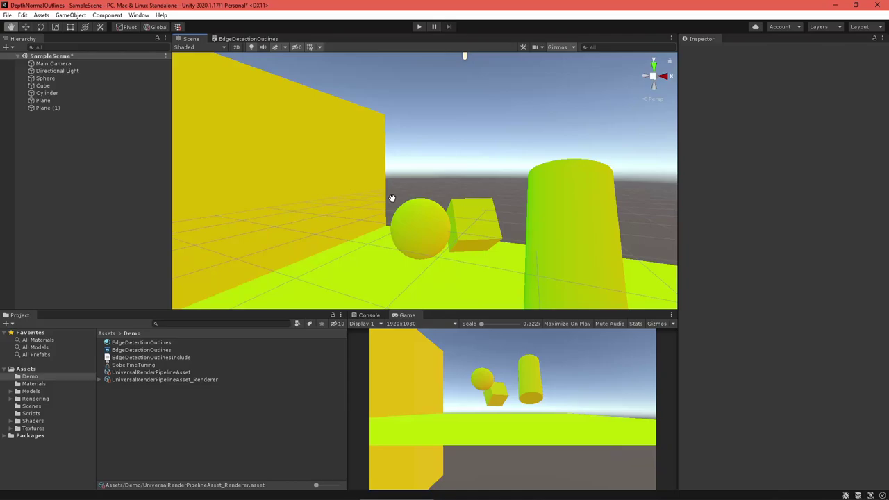
{"action": "right_click_drag", "start_coordinate": [391, 198], "coordinate": [577, 177]}
{"action": "middle_click_drag", "start_coordinate": [450, 218], "coordinate": [458, 186]}
{"action": "right_click_drag", "start_coordinate": [448, 198], "coordinate": [434, 163]}
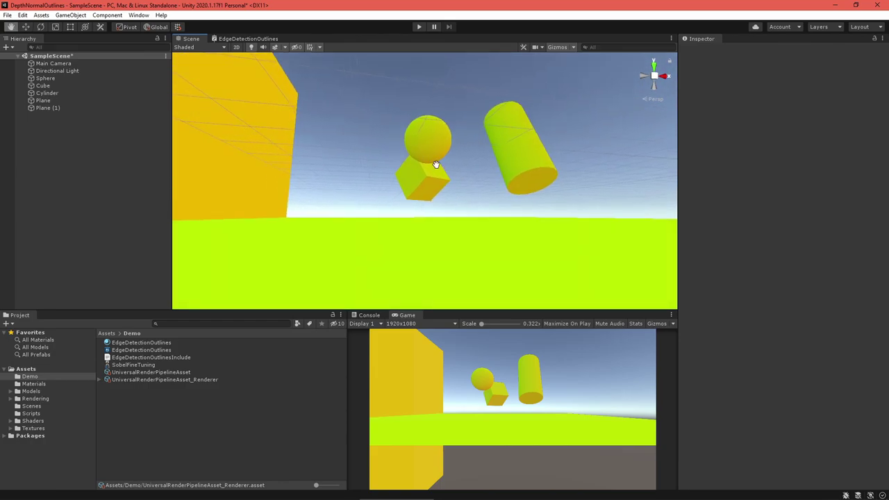
{"action": "middle_click_drag", "start_coordinate": [435, 163], "coordinate": [476, 200]}
{"action": "right_click_drag", "start_coordinate": [476, 201], "coordinate": [350, 245]}
{"action": "middle_click_drag", "start_coordinate": [350, 247], "coordinate": [290, 264]}
{"action": "right_click_drag", "start_coordinate": [469, 226], "coordinate": [369, 218]}
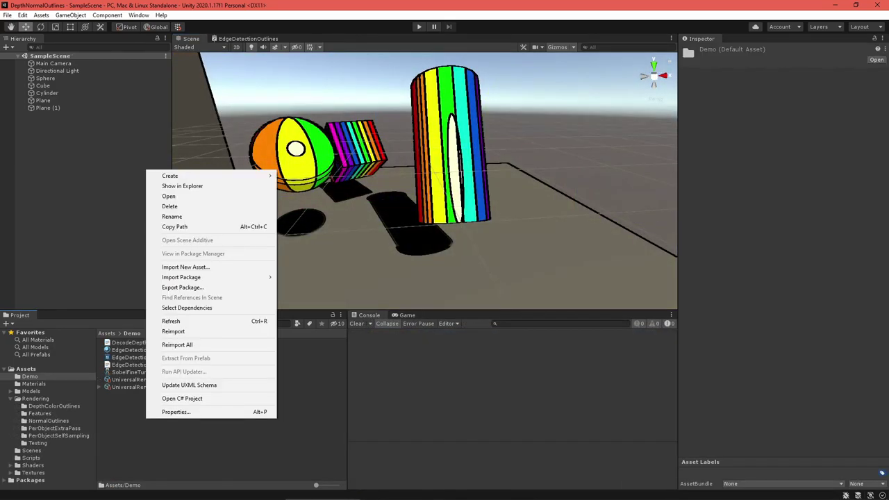
Create a Universal Render Pipeline renderer feature script named DepthNormalsFeature in the Demo folder
{"action": "right_click", "coordinate": [155, 427]}
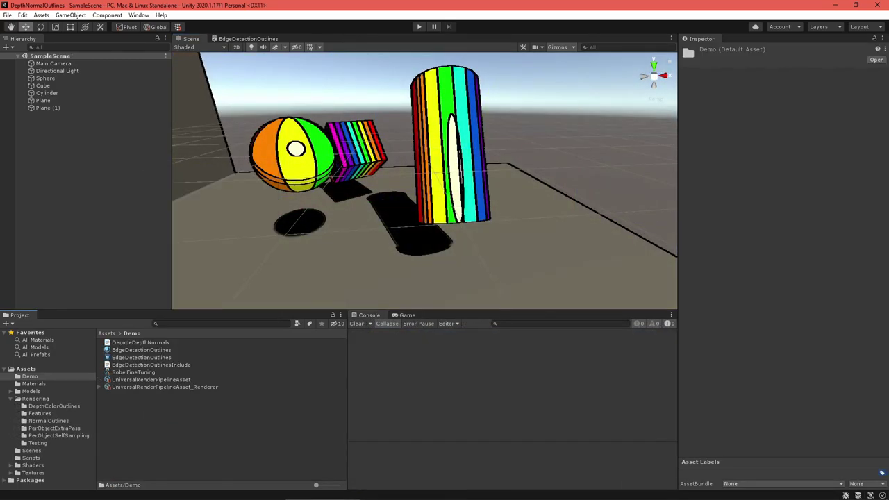
{"action": "mouse_move", "coordinate": [216, 185]}
{"action": "mouse_move", "coordinate": [311, 230]}
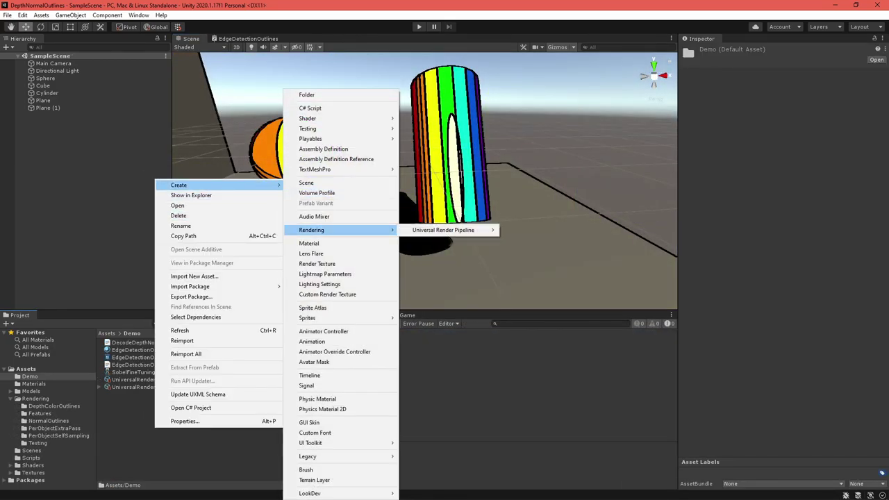
{"action": "mouse_move", "coordinate": [452, 229]}
{"action": "left_click", "coordinate": [542, 265]}
{"action": "type", "text": "DepthNormalsFeature"}
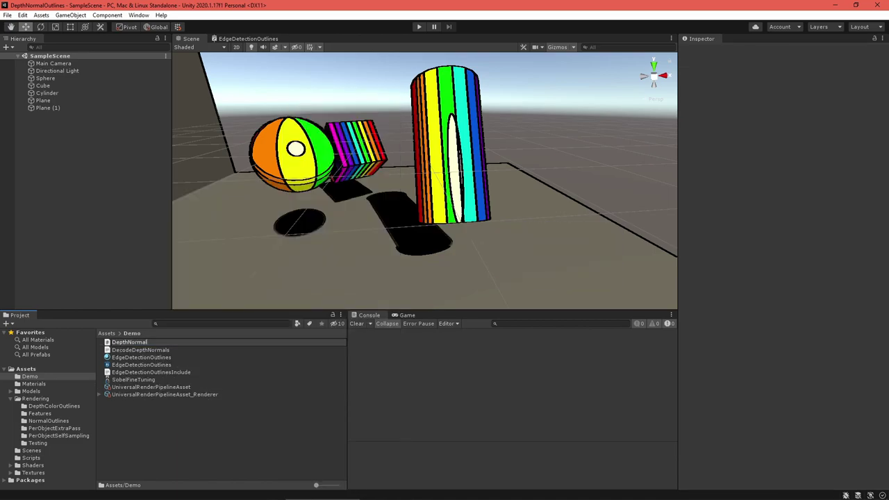
{"action": "key", "text": "Return"}
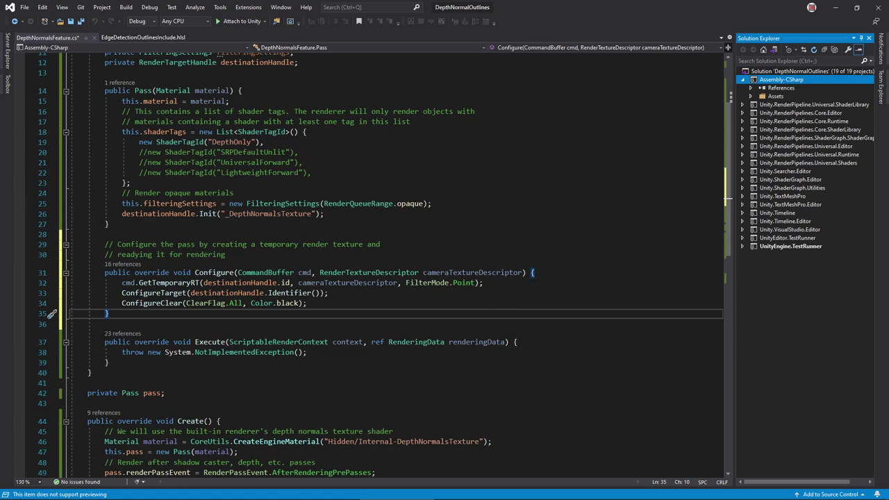
Implement Execute in DepthNormalsFeature.cs to draw the renderers with the override material, and add FrameCleanup to release the temporary render texture destinationHandle.id
{"action": "key", "text": "ctrl+s"}
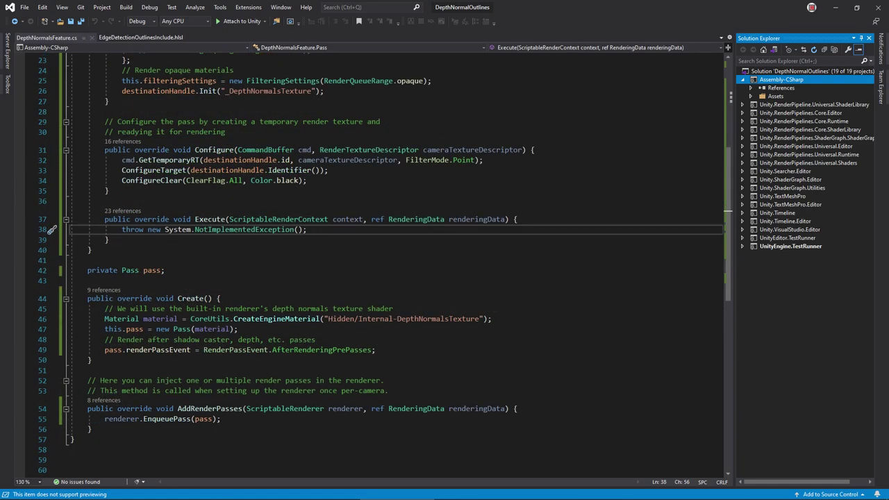
{"action": "type", "text": "// Create the draw settings, which configures a new draw call to the GPU var drawSettings = CreateDrawingSettings(shaderTags, ref renderingData, renderingData.cameraData.defaultOpaqueSortFlags); // We cant to render all objects using our material drawSettings.overrideMaterial = material; context.DrawRenderers(renderingData.cullResults, ref drawSettings, ref filteringSettings);"}
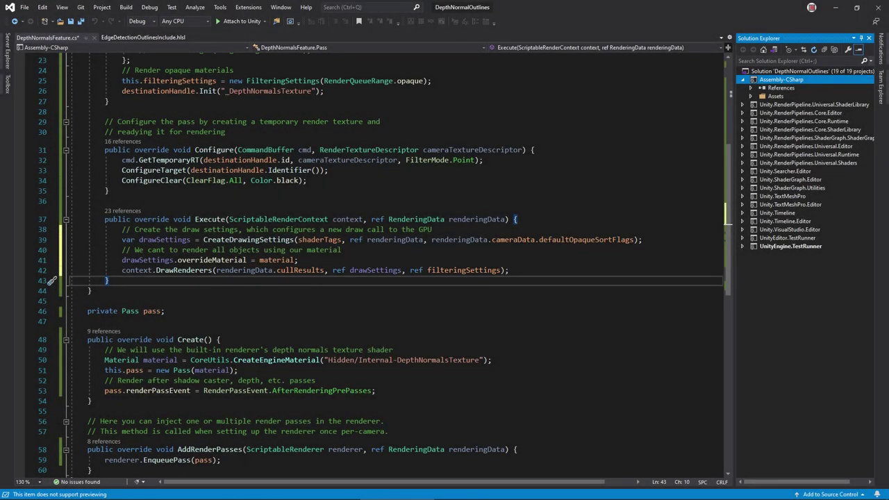
{"action": "type", "text": "public override void FrameCleanup(CommandBuffer cmd) {     cmd.ReleaseTemporaryRT(destinationHandle.id); }"}
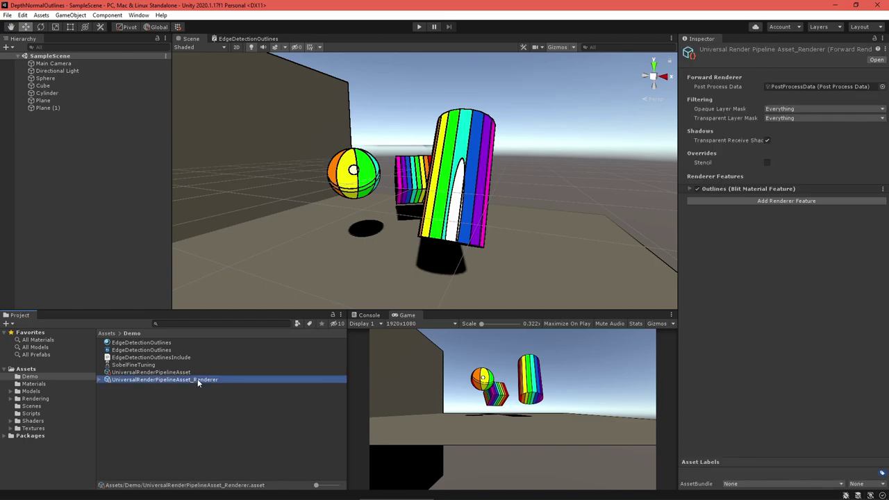
Add a Depth Normals Feature to the renderer features of UniversalRenderPipelineAsset_Renderer
{"action": "left_click", "coordinate": [741, 201]}
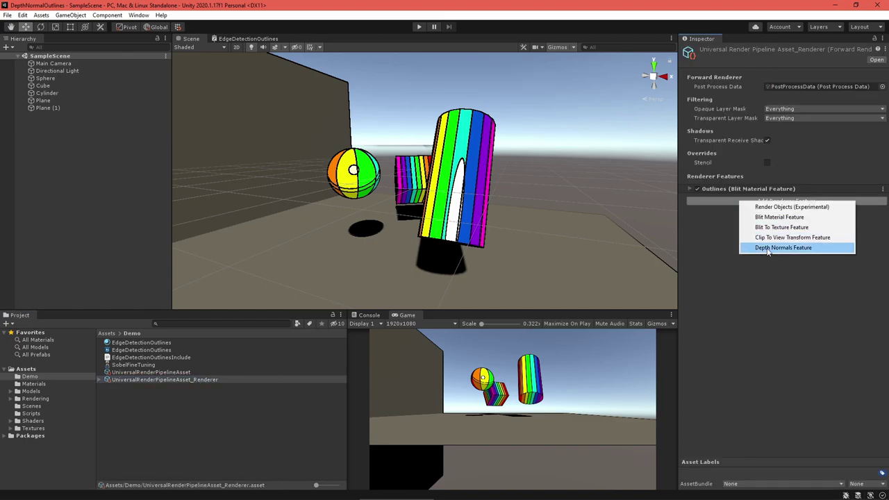
{"action": "left_click", "coordinate": [768, 249]}
{"action": "key", "text": "BackSpace"}
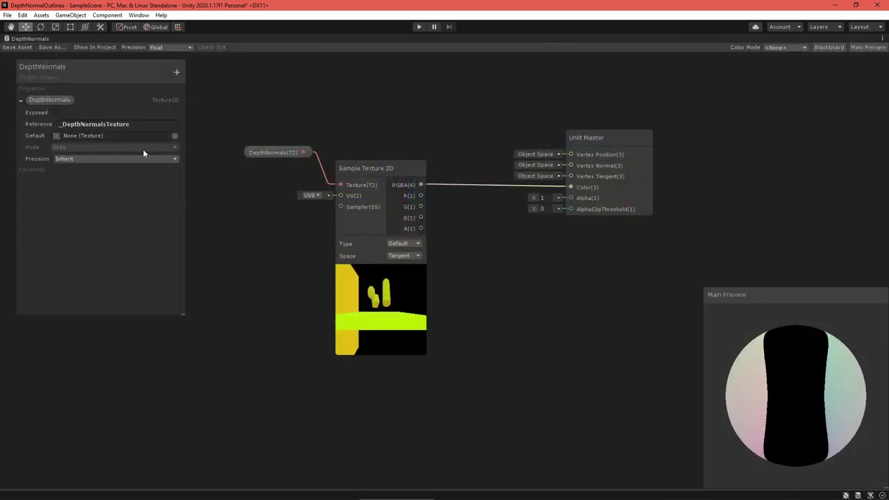
Check the reference name of the DepthNormals texture property and its connections in the DepthNormals shader graph
{"action": "left_click", "coordinate": [133, 125]}
{"action": "key", "text": "Return"}
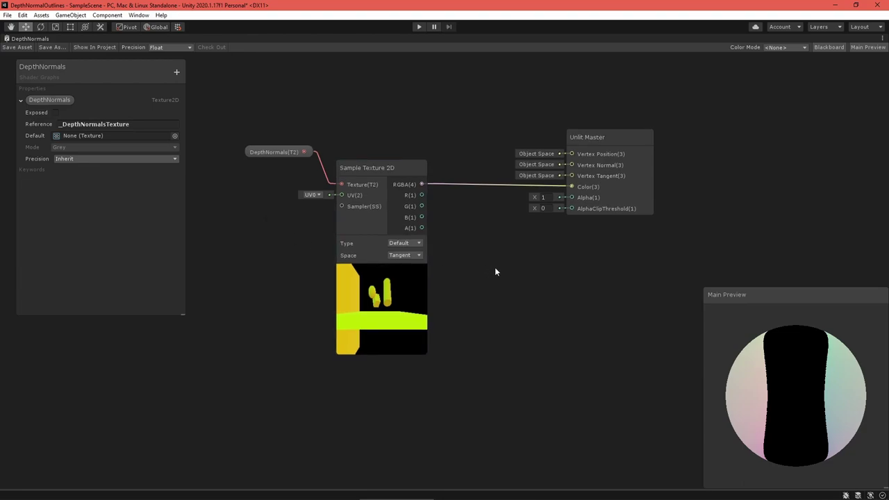
{"action": "middle_click_drag", "start_coordinate": [495, 267], "coordinate": [486, 286]}
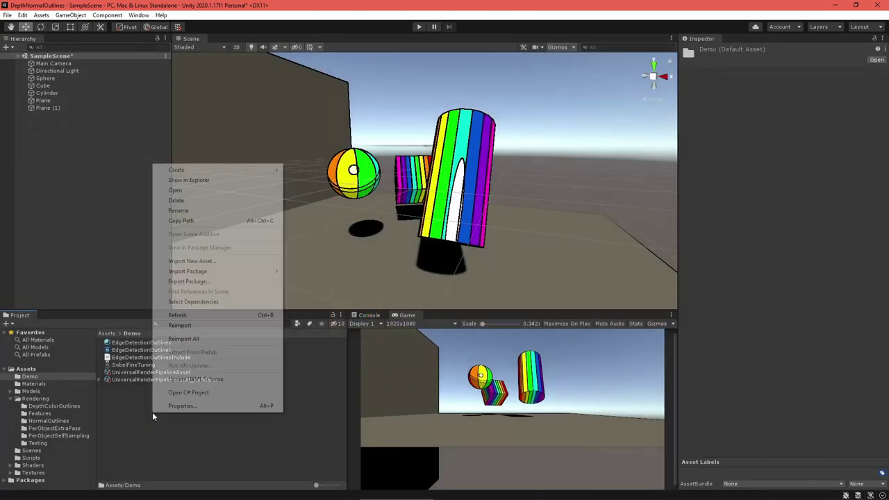
Create a material named DepthNormalsTest in the Demo folder and assign it the Shader Graphs/DepthNormals shader
{"action": "mouse_move", "coordinate": [223, 169]}
{"action": "left_click", "coordinate": [342, 243]}
{"action": "type", "text": "DepthNormalsTest"}
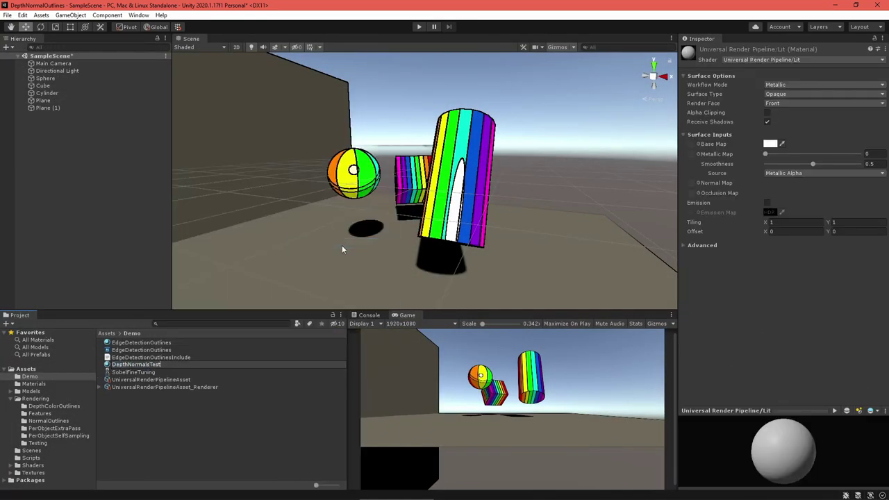
{"action": "key", "text": "Return"}
{"action": "left_click", "coordinate": [754, 57]}
{"action": "left_click", "coordinate": [772, 114]}
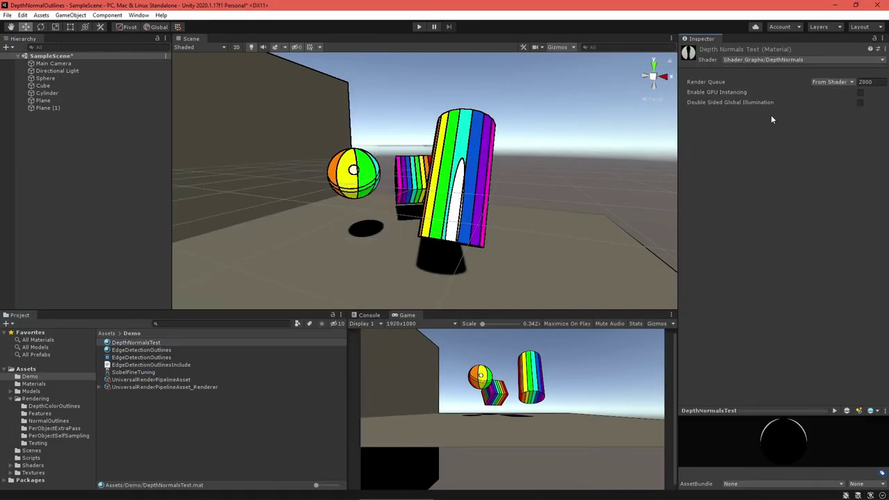
Add a Blit Material Feature named DepthNormalsTest to UniversalRenderPipelineAsset_Renderer and assign it the DepthNormalsTest material
{"action": "left_click", "coordinate": [181, 387]}
{"action": "left_click", "coordinate": [771, 209]}
{"action": "left_click", "coordinate": [810, 224]}
{"action": "left_click", "coordinate": [799, 214]}
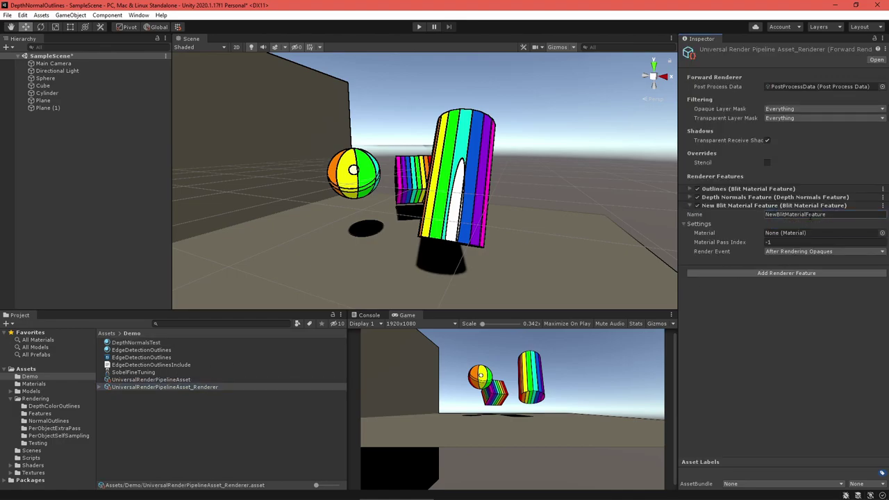
{"action": "type", "text": "DepthNormalsTest"}
{"action": "left_click_drag", "start_coordinate": [733, 303], "coordinate": [801, 232]}
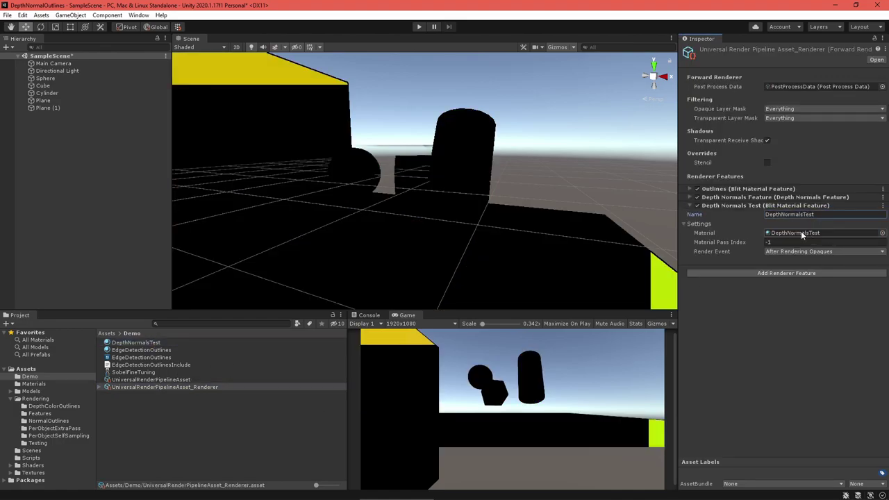
Disable the Outlines feature and set the Depth Normals Test feature's material pass index to 0 to inspect the depth-normals output
{"action": "left_click", "coordinate": [697, 188]}
{"action": "left_click", "coordinate": [778, 243]}
{"action": "type", "text": "0"}
{"action": "mouse_move", "coordinate": [503, 216]}
{"action": "right_mouse_down"}
{"action": "mouse_move", "coordinate": [455, 175]}
{"action": "mouse_move", "coordinate": [496, 192]}
{"action": "mouse_move", "coordinate": [490, 209]}
{"action": "right_mouse_up"}
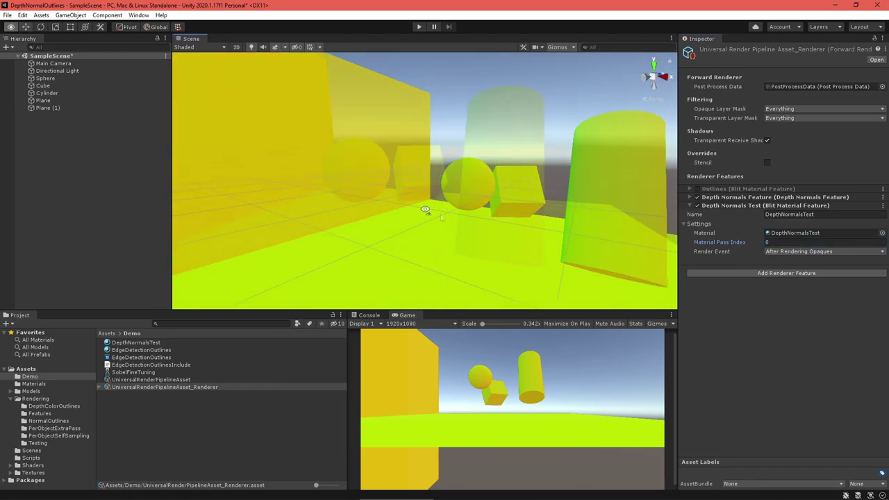
{"action": "left_click_drag", "start_coordinate": [425, 209], "coordinate": [681, 258], "text": "alt"}
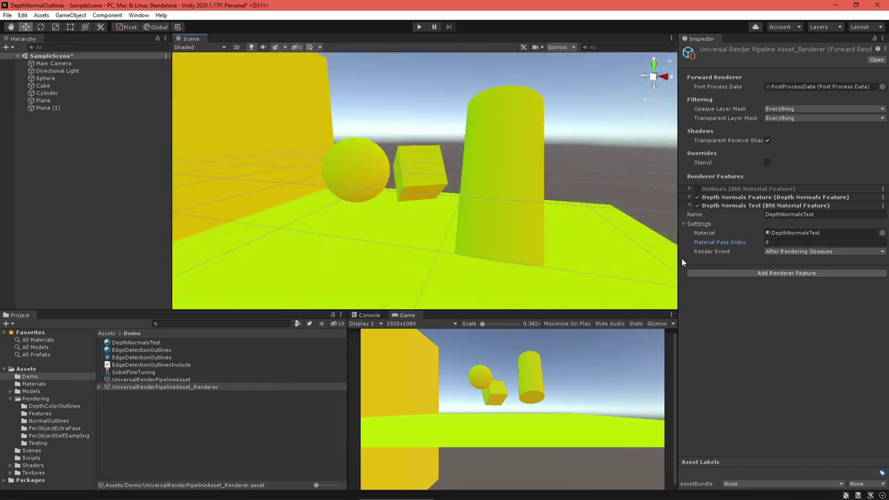
Remove the Depth Normals Test feature from the renderer and turn the Outlines feature back on
{"action": "left_click", "coordinate": [883, 206]}
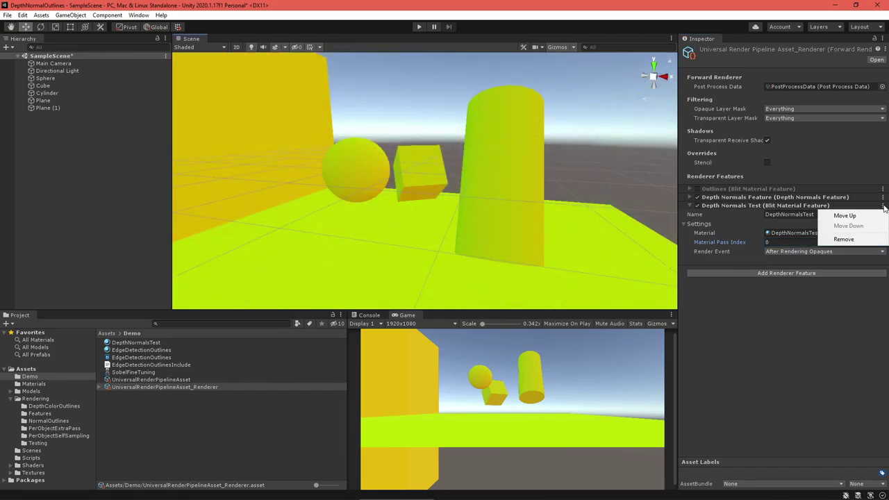
{"action": "left_click", "coordinate": [858, 240]}
{"action": "left_click", "coordinate": [692, 189]}
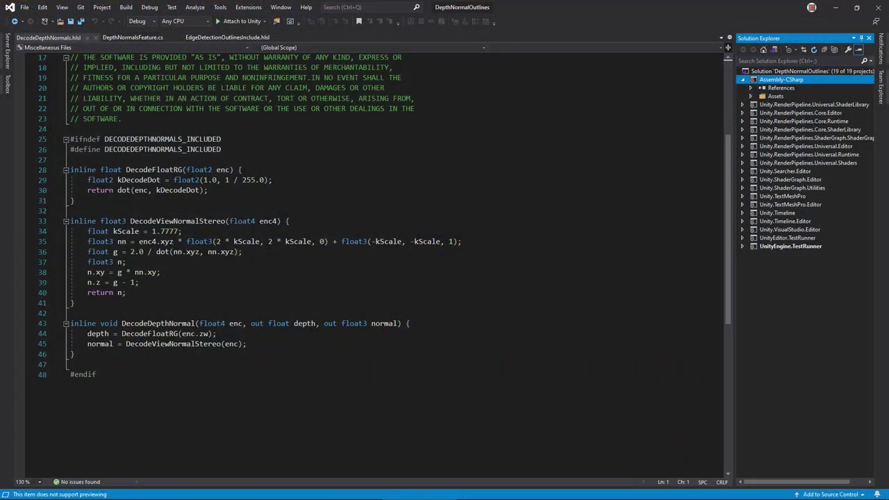
Create a new text document in the Assets/Demo folder, name it DecodeDepthNormals.hlsl, and close the file window
{"action": "right_click", "coordinate": [207, 257]}
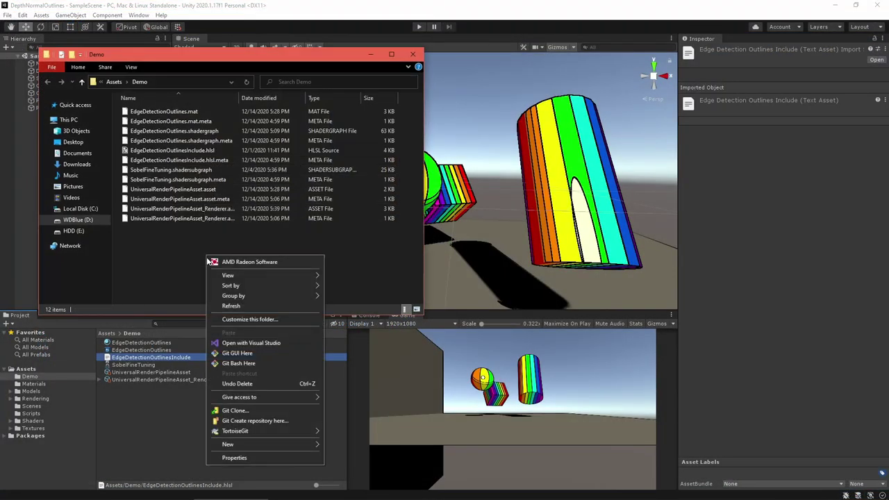
{"action": "mouse_move", "coordinate": [229, 444]}
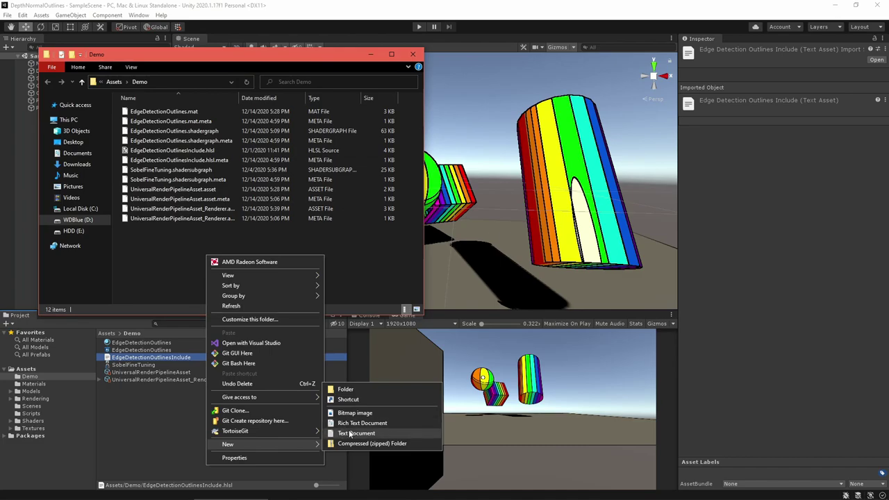
{"action": "left_click", "coordinate": [350, 434]}
{"action": "type", "text": "DecodeDepthNormals.txt"}
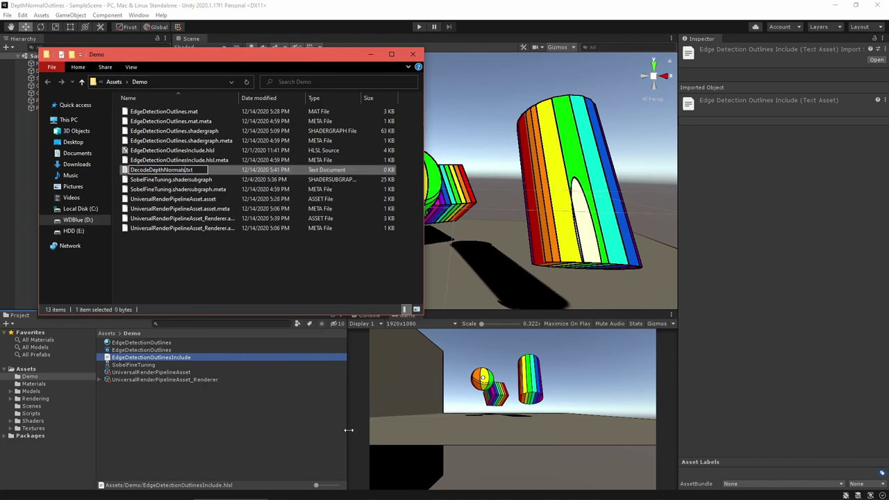
{"action": "key", "text": "Right"}
{"action": "key", "text": "Delete"}
{"action": "key", "text": "Delete"}
{"action": "key", "text": "Delete"}
{"action": "type", "text": "hlsl"}
{"action": "key", "text": "Return"}
{"action": "key", "text": "Return"}
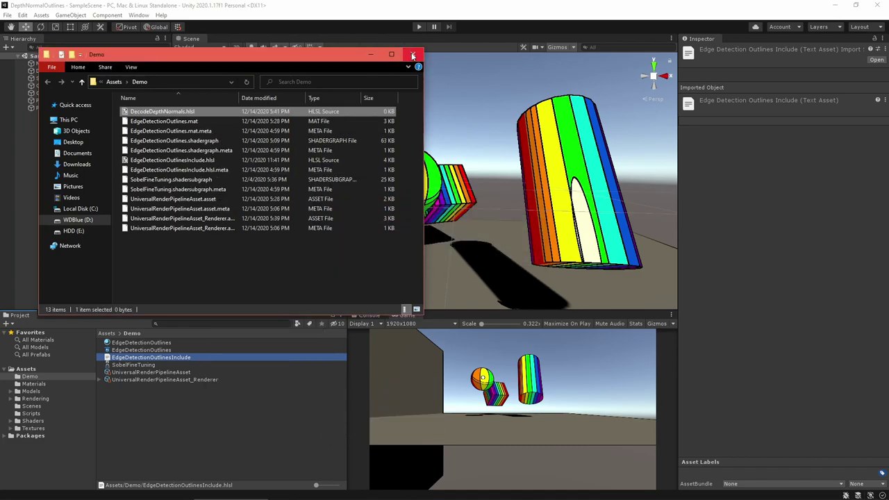
{"action": "left_click", "coordinate": [412, 55]}
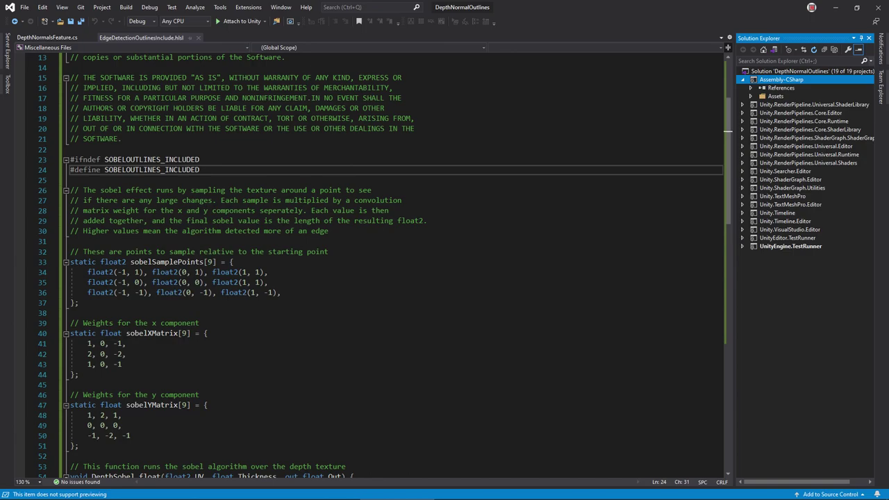
Extend EdgeDetectionOutlinesInclude.hlsl with the DecodeDepthNormals.hlsl include, the _DepthNormalsTexture and sampler declarations, the depth-normal decoding functions, and the NormalsSobel_float function
{"action": "type", "text": "#include \"DecodeDepthNormals.hlsl\"  TEXTURE2D(_DepthNormalsTexture); SAMPLER(sampler_DepthNormalsTexture);"}
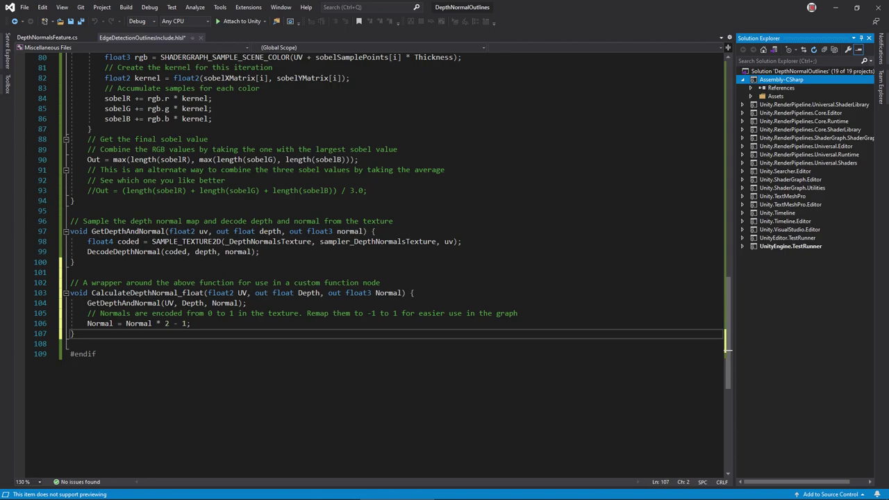
{"action": "type", "text": "// This function runs the sobel algorithm over the opaque texture void NormalsSobel_float(float2 UV, float Thickness, out float Out) {     // We have to run the sobel algorithm over the XYZ channels separately, like color     float2 sobelX = 0;     float2 sobelY = 0;     float2 sobelZ = 0;     // We can unroll this loop to make it more efficient     // The compiler is also smart enough to remove the i=4 iteration, which is always zero     [unroll] for (int i = 0; i < 9; i++) {         float depth;         float3 normal;         GetDepthAndNormal(UV + sobelSamplePoints[i] * Thickness, depth, normal);         // Create the kernel for this iteration         float2 kernel = float2(sobelXMatrix[i], sobelYMatrix[i]);         // Accumulate samples for each coordinate         sobelX += normal.x * kernel;         sobelY += normal.y * kernel;         sobelZ += normal.z * kernel;     }     // Get the final sobel value     // Combine the XYZ values by taking the one with the largest sobel value     Out = max(length(sobelX), max(length(sobelY), length(sobelZ))); }"}
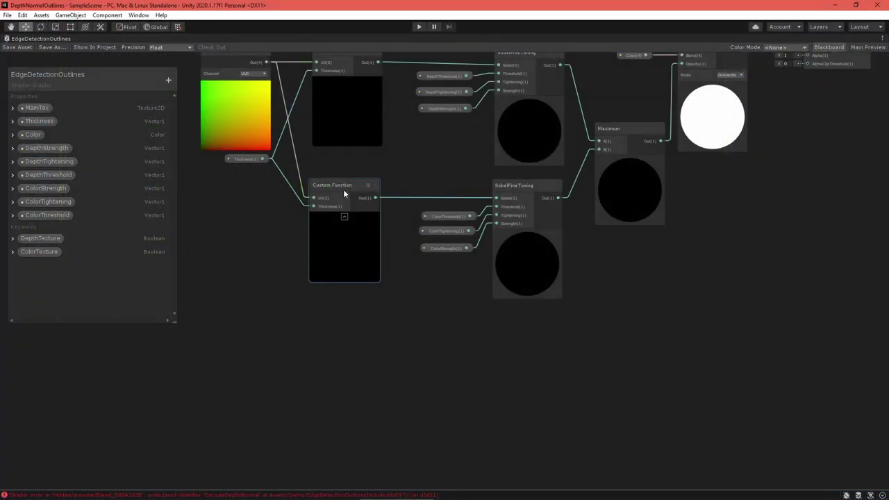
Duplicate the ColorSobel Custom Function node, place the copy below it, and set its function name to NormalsSobel
{"action": "left_click", "coordinate": [346, 195]}
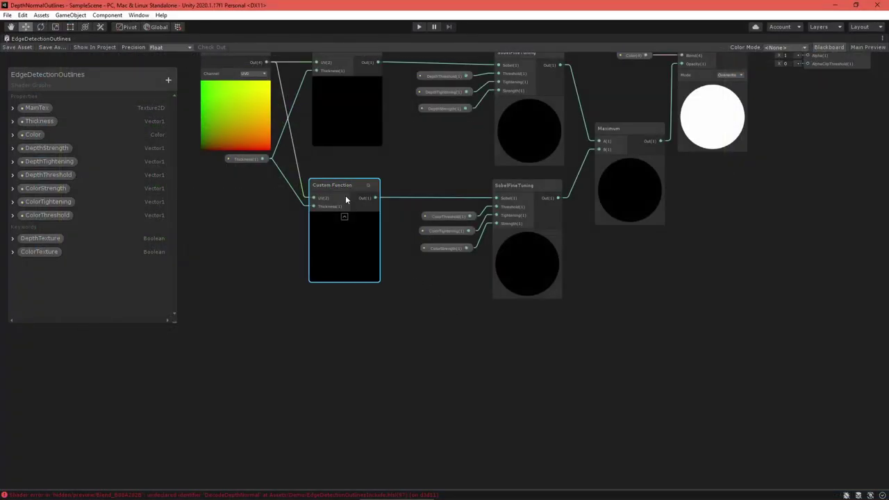
{"action": "key", "text": "ctrl+d"}
{"action": "left_click_drag", "start_coordinate": [345, 198], "coordinate": [335, 315]}
{"action": "left_click", "coordinate": [369, 312]}
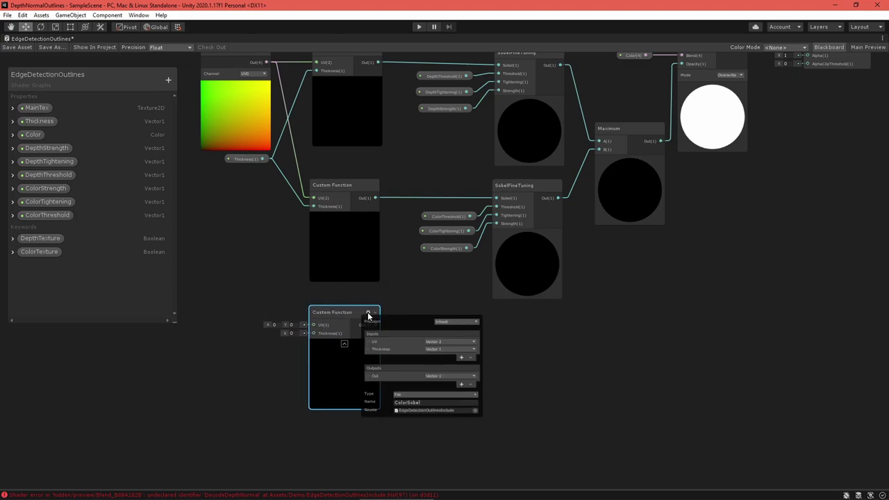
{"action": "left_click", "coordinate": [408, 403]}
{"action": "left_click_drag", "start_coordinate": [407, 402], "coordinate": [363, 406]}
{"action": "type", "text": "Normals"}
Connect the Thickness property and the UV node's output to the NormalsSobel node's Thickness and UV inputs
{"action": "left_click_drag", "start_coordinate": [296, 349], "coordinate": [313, 333]}
{"action": "left_click", "coordinate": [368, 313]}
{"action": "left_click_drag", "start_coordinate": [245, 187], "coordinate": [314, 325]}
{"action": "left_click", "coordinate": [507, 354]}
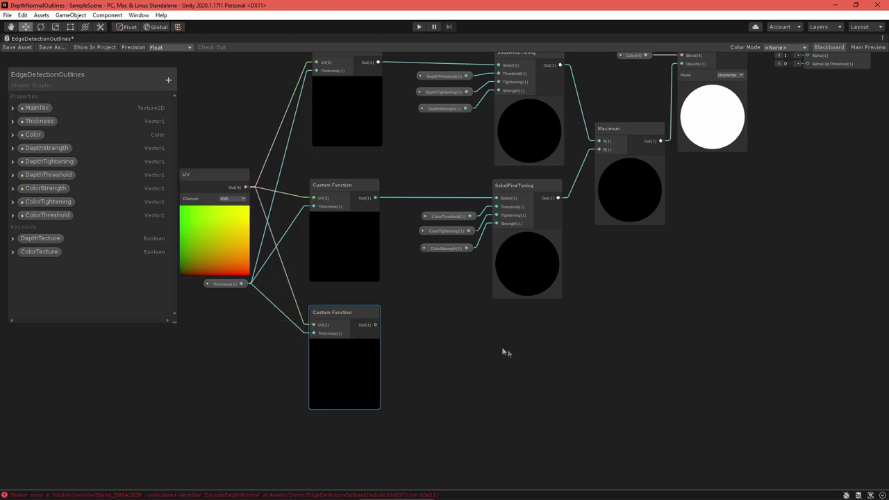
Add a Vector1 property named NormalsStrength with a default of 1
{"action": "left_click", "coordinate": [168, 80]}
{"action": "left_click", "coordinate": [182, 85]}
{"action": "type", "text": "NormalsStrength"}
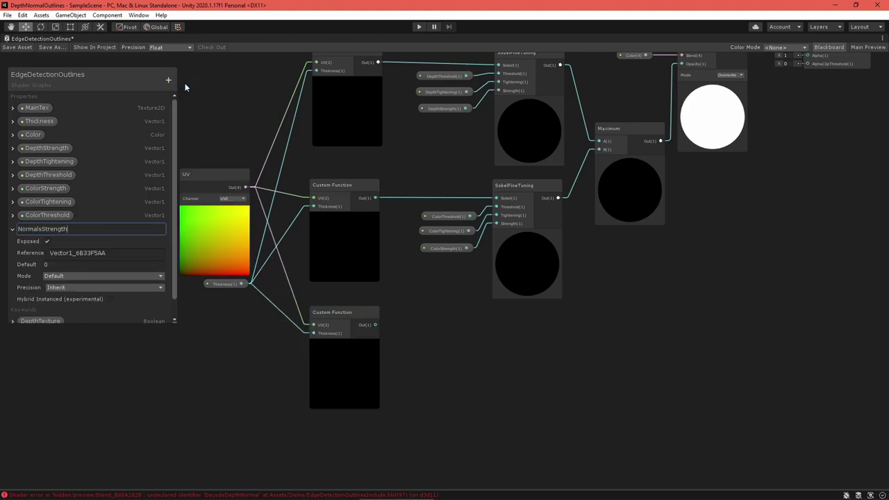
{"action": "left_click", "coordinate": [67, 264]}
{"action": "type", "text": "1"}
{"action": "left_click", "coordinate": [12, 228]}
Add a Vector1 property named NormalsTightening with a default of 1
{"action": "left_click", "coordinate": [168, 80]}
{"action": "left_click", "coordinate": [182, 85]}
{"action": "type", "text": "NormalsTightening"}
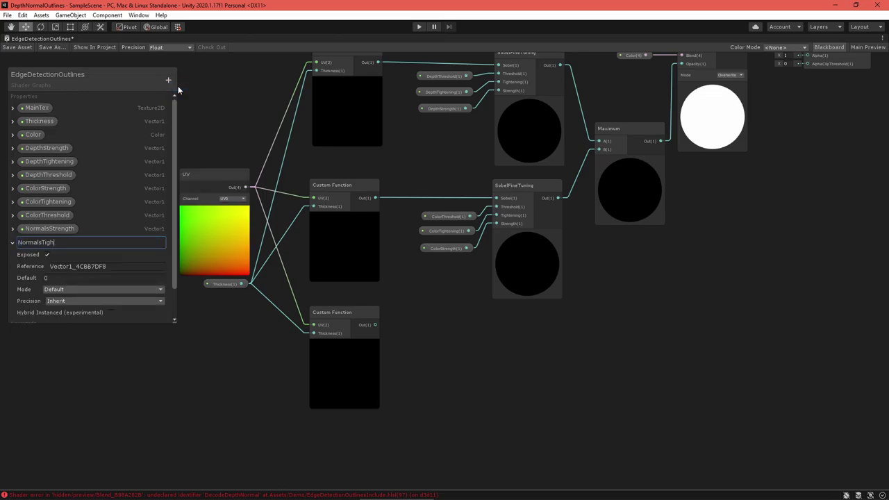
{"action": "key", "text": "Return"}
{"action": "left_click", "coordinate": [13, 241]}
Add a Vector1 property named NormalsThreshold with a default of 1
{"action": "left_click", "coordinate": [168, 80]}
{"action": "left_click", "coordinate": [181, 85]}
{"action": "type", "text": "Normals"}
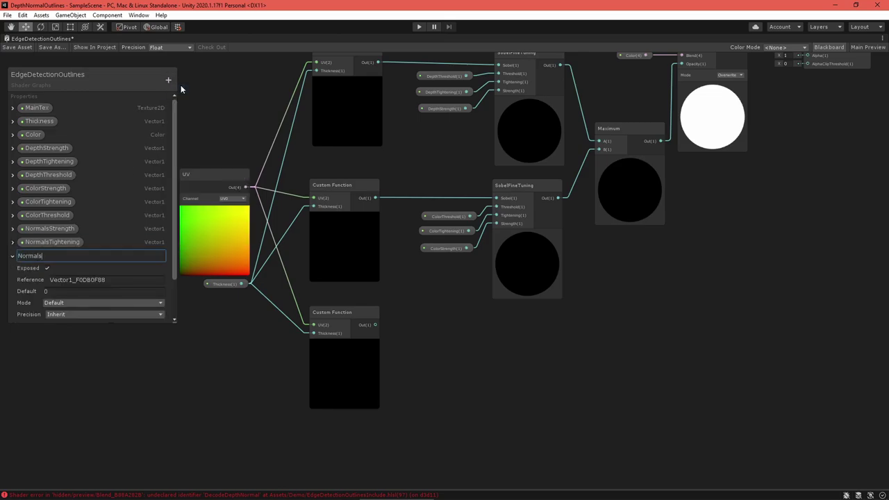
{"action": "type", "text": "Threshold"}
{"action": "key", "text": "Return"}
{"action": "left_click", "coordinate": [79, 292]}
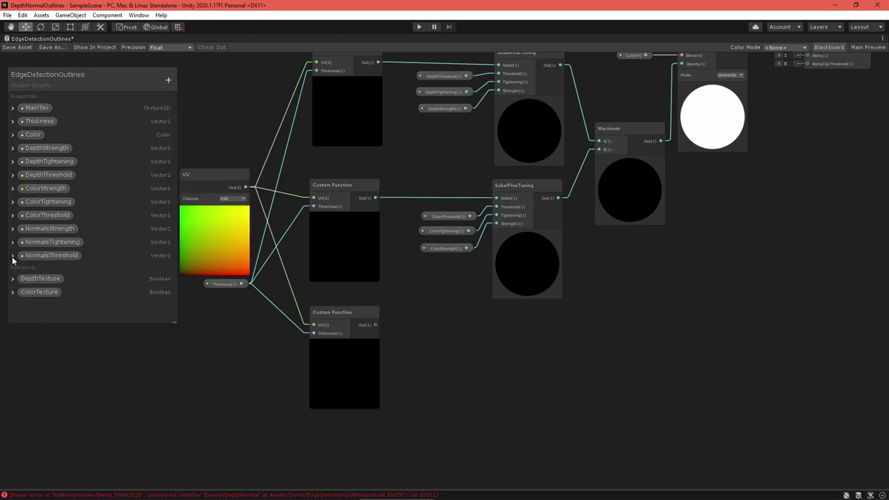
Duplicate the color branch's SobelFineTuning subgraph node and place the copy below it beside the NormalsSobel node
{"action": "middle_click_drag", "start_coordinate": [536, 283], "coordinate": [524, 258]}
{"action": "left_click", "coordinate": [527, 165]}
{"action": "key", "text": "ctrl+d"}
{"action": "left_click_drag", "start_coordinate": [529, 170], "coordinate": [524, 289]}
Feed NormalsThreshold, NormalsTightening, NormalsStrength and the NormalsSobel output into the matching inputs of the new SobelFineTuning node
{"action": "left_click_drag", "start_coordinate": [46, 230], "coordinate": [396, 331]}
{"action": "left_click_drag", "start_coordinate": [51, 255], "coordinate": [398, 321]}
{"action": "left_click_drag", "start_coordinate": [407, 357], "coordinate": [418, 318]}
{"action": "left_click_drag", "start_coordinate": [418, 322], "coordinate": [496, 315]}
{"action": "scroll", "coordinate": [471, 330], "scroll_direction": "up", "scroll_amount": 3}
{"action": "left_click_drag", "start_coordinate": [411, 313], "coordinate": [496, 301]}
{"action": "left_click_drag", "start_coordinate": [377, 312], "coordinate": [378, 323]}
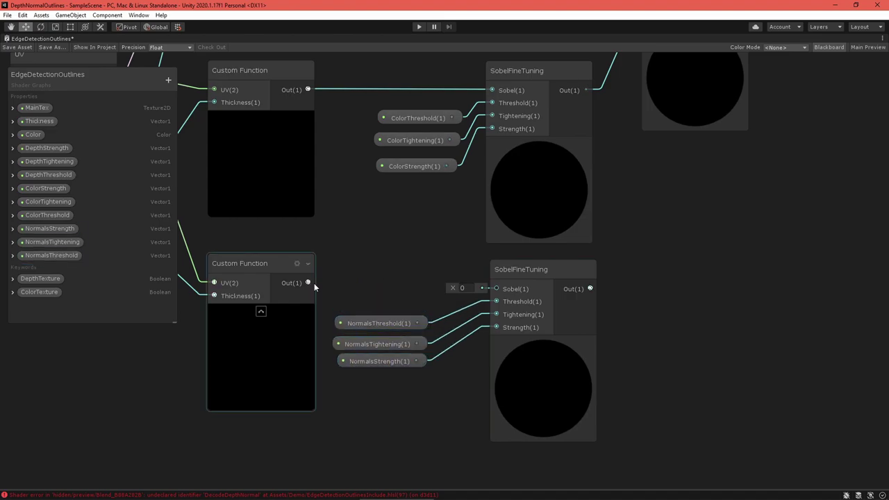
{"action": "left_click_drag", "start_coordinate": [309, 283], "coordinate": [497, 289]}
Duplicate the Maximum node, place the copy lower in the graph, and connect the normals SobelFineTuning output to its B input
{"action": "middle_click_drag", "start_coordinate": [680, 248], "coordinate": [423, 293]}
{"action": "scroll", "coordinate": [452, 256], "scroll_direction": "down", "scroll_amount": 1}
{"action": "middle_click_drag", "start_coordinate": [452, 255], "coordinate": [434, 272]}
{"action": "left_click", "coordinate": [429, 113]}
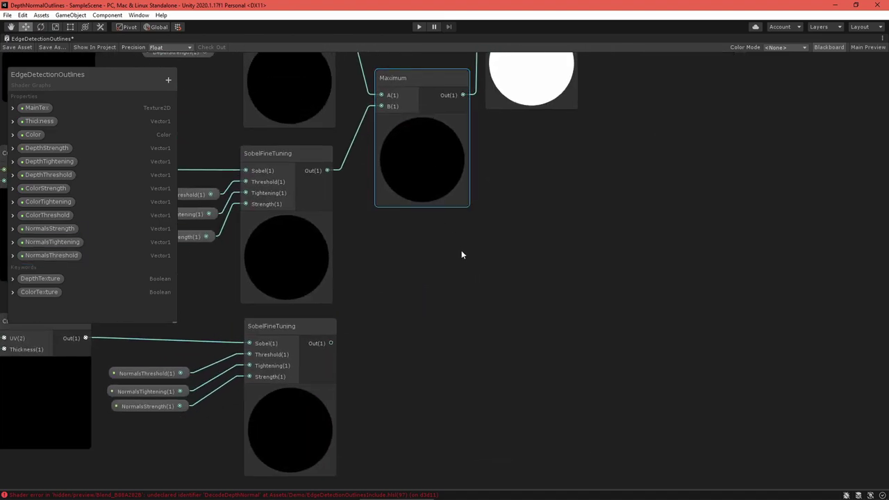
{"action": "key", "text": "ctrl+d"}
{"action": "left_click_drag", "start_coordinate": [425, 91], "coordinate": [421, 307]}
{"action": "left_click_drag", "start_coordinate": [331, 348], "coordinate": [395, 337]}
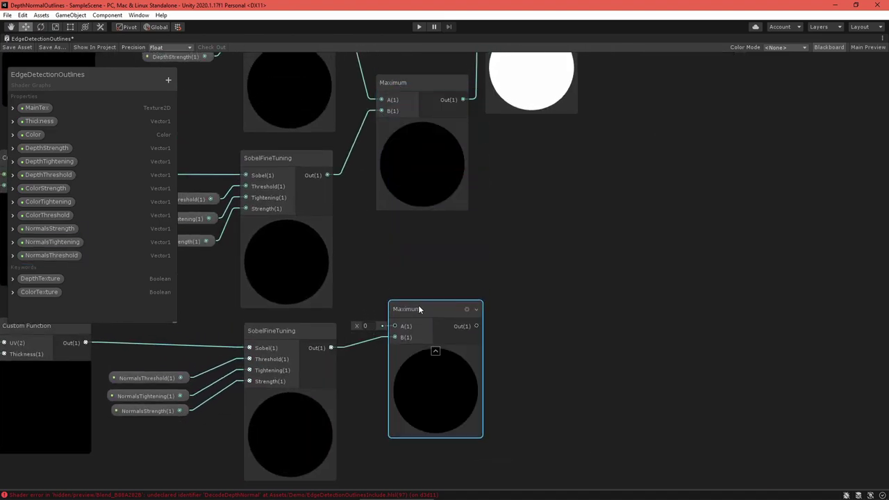
Connect the first Maximum output to the second Maximum's A input and route the second Maximum's output to the Blend node's Opacity
{"action": "scroll", "coordinate": [425, 285], "scroll_direction": "down", "scroll_amount": 3}
{"action": "left_click_drag", "start_coordinate": [350, 120], "coordinate": [512, 174]}
{"action": "left_click_drag", "start_coordinate": [522, 116], "coordinate": [647, 116]}
{"action": "left_click_drag", "start_coordinate": [330, 312], "coordinate": [423, 268]}
{"action": "left_click_drag", "start_coordinate": [353, 191], "coordinate": [402, 276]}
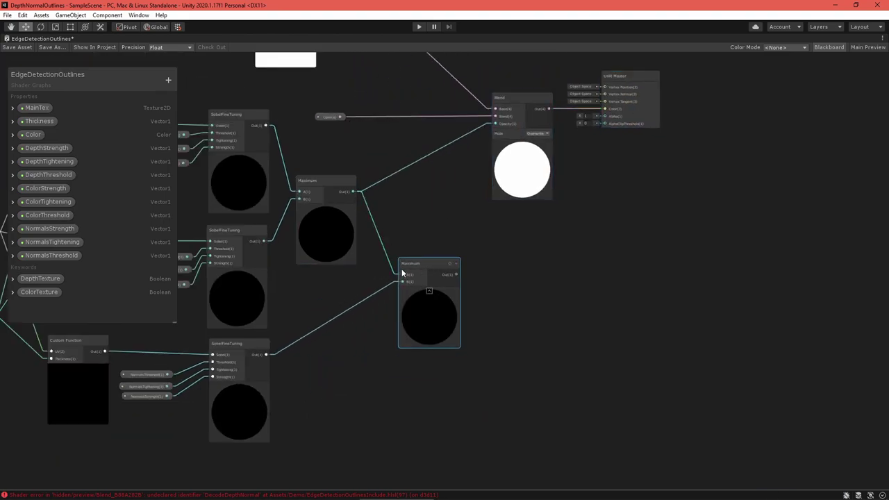
{"action": "left_click_drag", "start_coordinate": [456, 275], "coordinate": [489, 121]}
Move the Color property node and the texture sampling nodes closer to the Blend node
{"action": "left_click_drag", "start_coordinate": [334, 117], "coordinate": [420, 121]}
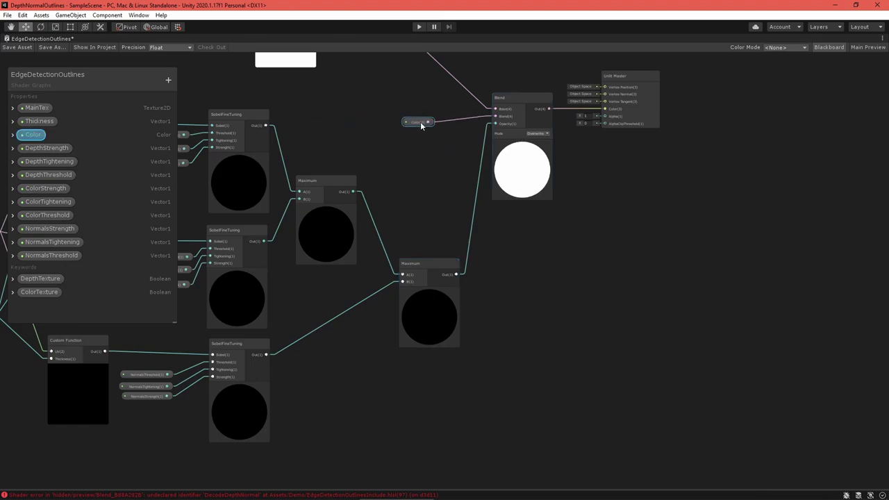
{"action": "middle_click_drag", "start_coordinate": [364, 198], "coordinate": [412, 375]}
{"action": "left_click_drag", "start_coordinate": [238, 87], "coordinate": [343, 224]}
{"action": "left_click_drag", "start_coordinate": [326, 118], "coordinate": [479, 135]}
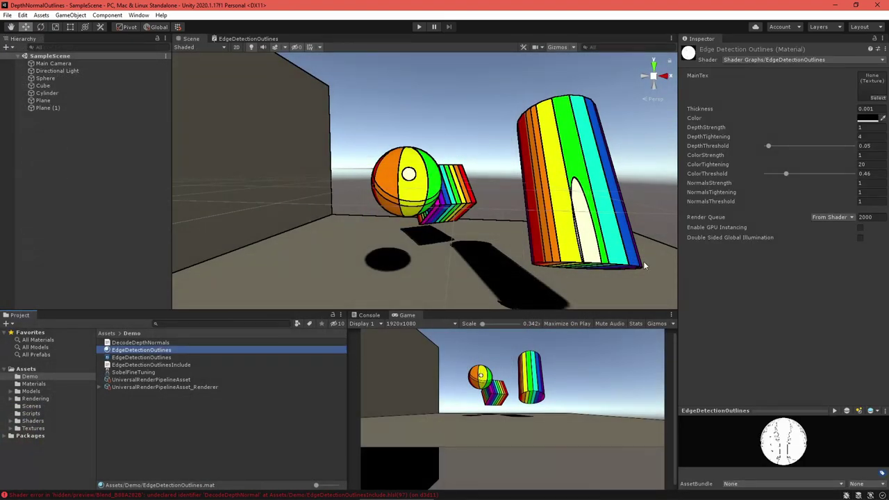
On the Edge Detection Outlines material, set NormalsTightening to 32, DepthTightening to 16 and ColorStrength to 0
{"action": "left_click_drag", "start_coordinate": [855, 193], "coordinate": [403, 121]}
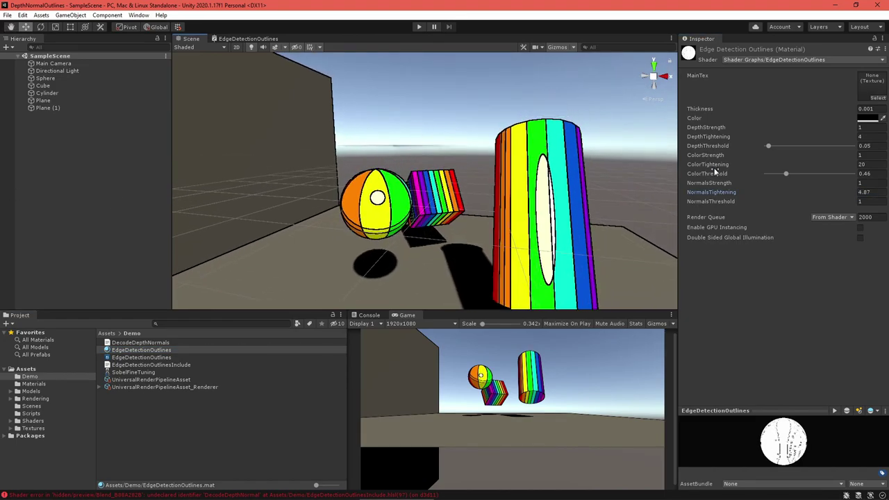
{"action": "type", "text": "32"}
{"action": "left_click", "coordinate": [839, 279]}
{"action": "left_click", "coordinate": [868, 137]}
{"action": "type", "text": "16"}
{"action": "left_click", "coordinate": [812, 289]}
{"action": "type", "text": "0"}
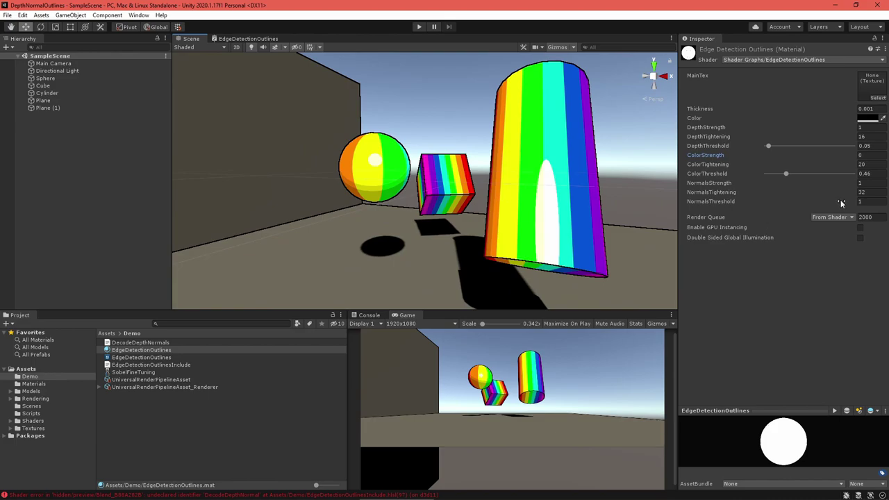
{"action": "left_click_drag", "start_coordinate": [839, 203], "coordinate": [846, 204]}
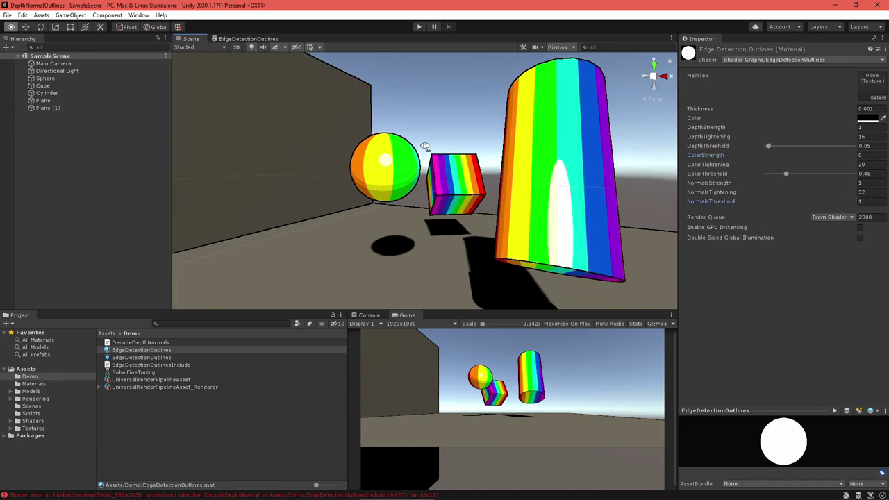
Inspect the outlines on the cube, sphere and cylinder from several angles in the scene
{"action": "middle_click_drag", "start_coordinate": [430, 209], "coordinate": [457, 212]}
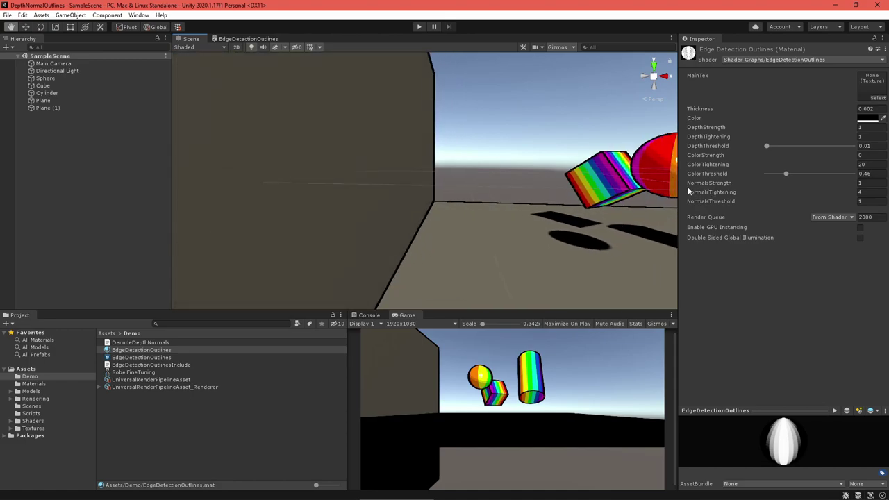
{"action": "middle_click_drag", "start_coordinate": [657, 182], "coordinate": [588, 177]}
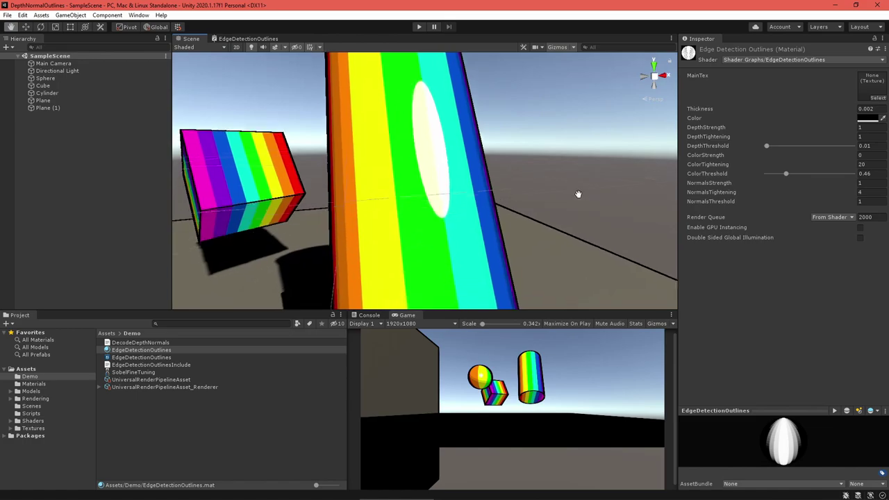
{"action": "middle_click_drag", "start_coordinate": [577, 194], "coordinate": [516, 174]}
{"action": "scroll", "coordinate": [578, 192], "scroll_direction": "up", "scroll_amount": 6}
{"action": "scroll", "coordinate": [515, 174], "scroll_direction": "down", "scroll_amount": 5}
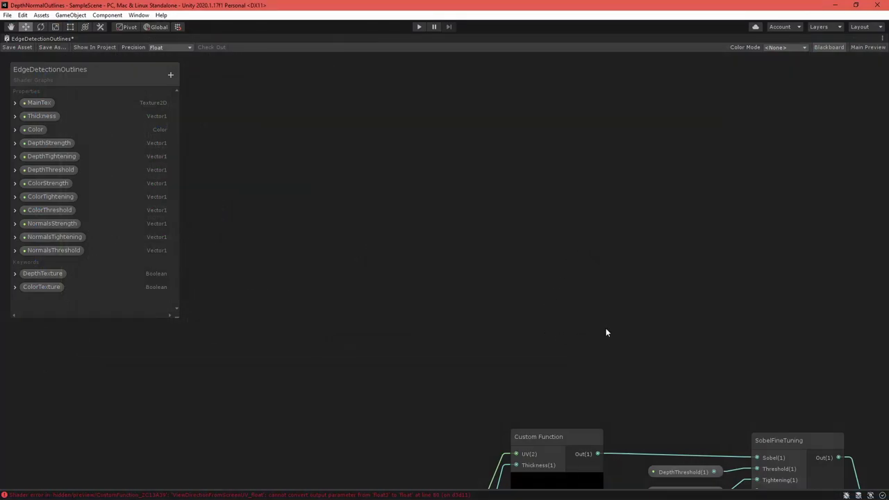
Create a Custom Function node in the empty area above the depth Sobel node in the EdgeDetectionOutlines graph
{"action": "middle_click_drag", "start_coordinate": [606, 332], "coordinate": [552, 220]}
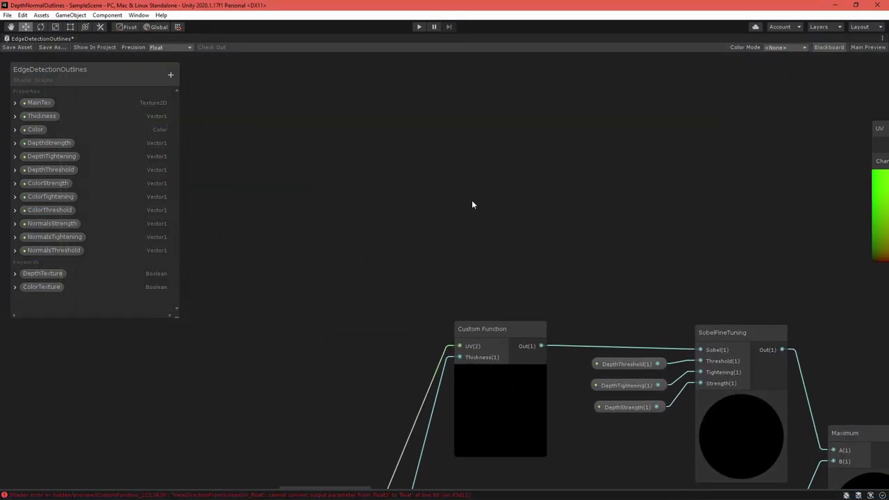
{"action": "middle_click_drag", "start_coordinate": [472, 205], "coordinate": [521, 264]}
{"action": "right_click", "coordinate": [407, 235]}
{"action": "left_click", "coordinate": [413, 237]}
{"action": "type", "text": "cu"}
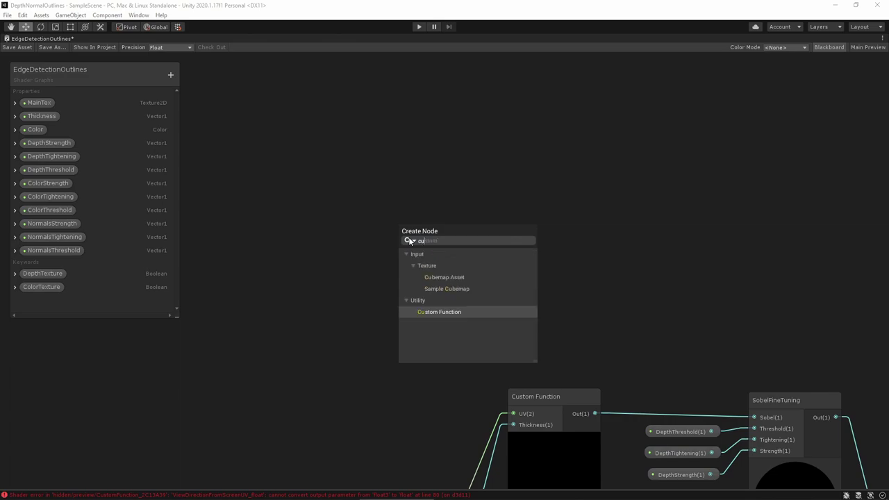
{"action": "key", "text": "Return"}
Set the new Custom Function's source to EdgeDetectionOutlinesInclude and its function name to ViewDirectionFromScreenUV
{"action": "left_click", "coordinate": [478, 252]}
{"action": "left_click", "coordinate": [619, 372]}
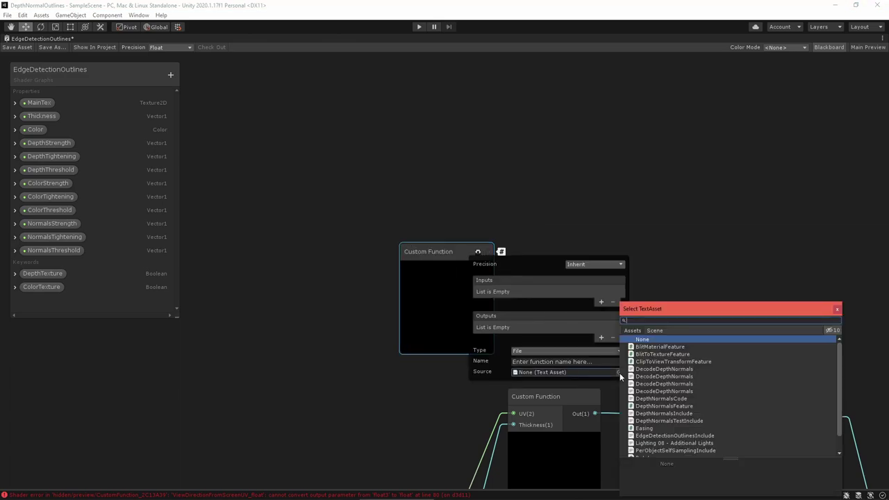
{"action": "type", "text": "edge"}
{"action": "double_click", "coordinate": [658, 347]}
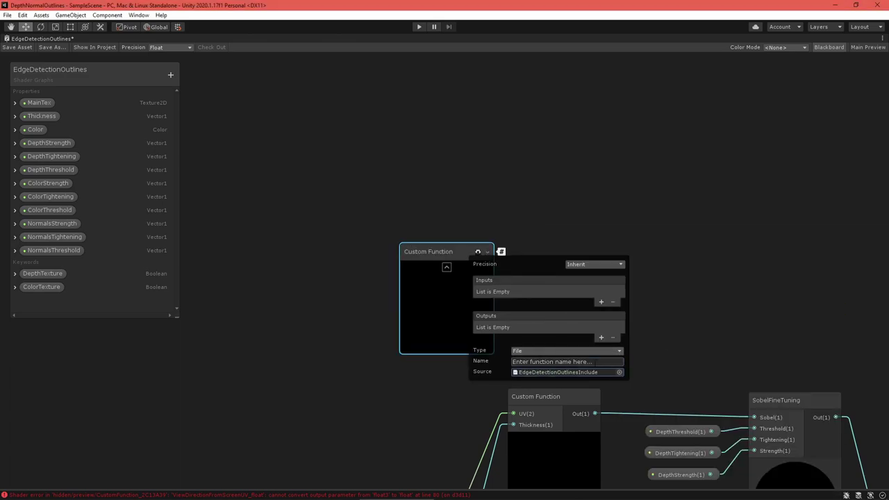
{"action": "left_click", "coordinate": [594, 362]}
{"action": "type", "text": "ViewDirectionFromScreenUV"}
Add a Vector 2 input named In to the ViewDirectionFromScreenUV function
{"action": "left_click", "coordinate": [601, 301]}
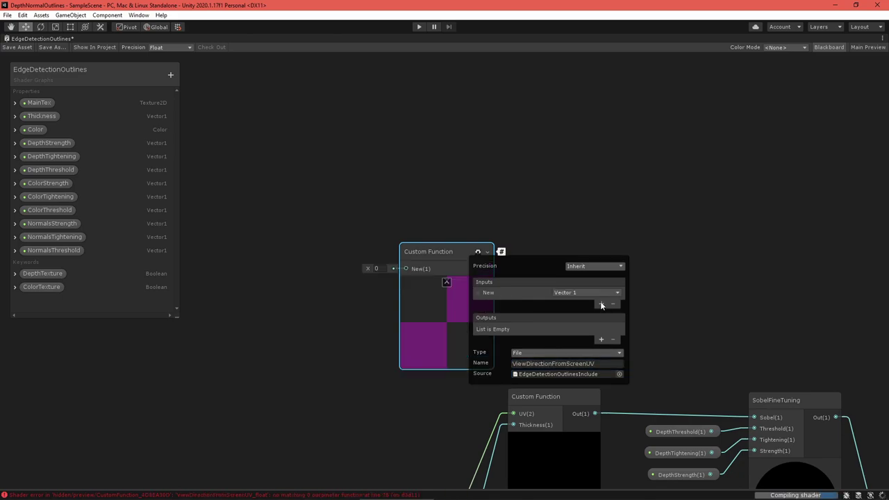
{"action": "left_click", "coordinate": [594, 293]}
{"action": "left_click", "coordinate": [578, 415]}
{"action": "double_click", "coordinate": [516, 292]}
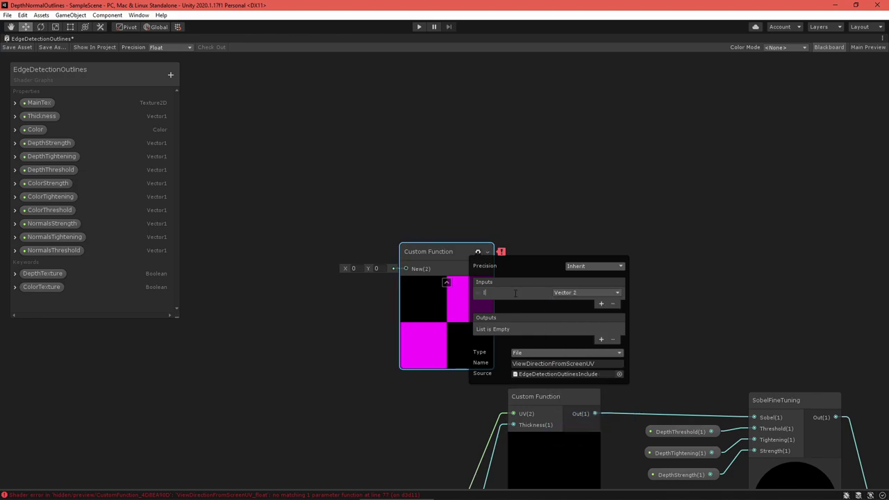
{"action": "type", "text": "In"}
Add a Vector 3 output named Out to the ViewDirectionFromScreenUV function and close the node's settings
{"action": "left_click", "coordinate": [601, 339]}
{"action": "left_click", "coordinate": [587, 328]}
{"action": "left_click", "coordinate": [578, 461]}
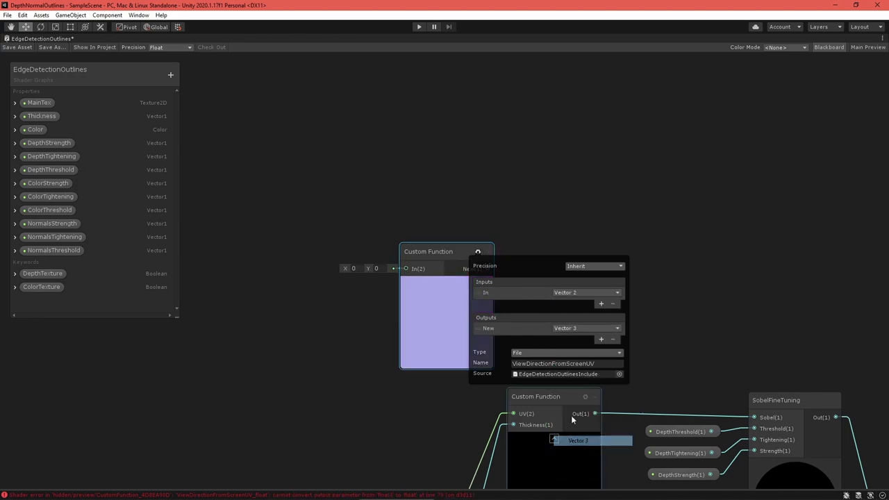
{"action": "double_click", "coordinate": [511, 329]}
{"action": "type", "text": "Out"}
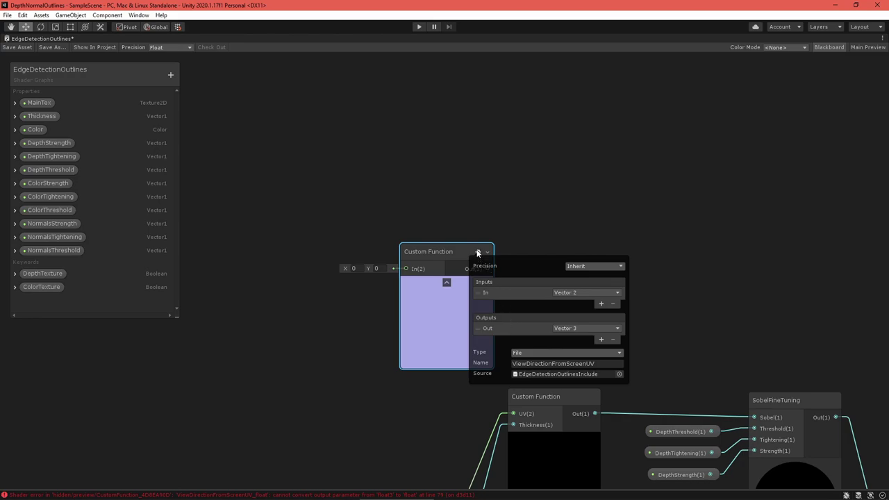
{"action": "left_click", "coordinate": [477, 252]}
Create a UV node beside the ViewDirectionFromScreenUV node and connect its output to the In input
{"action": "key", "text": "space"}
{"action": "type", "text": "uv"}
{"action": "double_click", "coordinate": [298, 245]}
{"action": "left_click_drag", "start_coordinate": [298, 245], "coordinate": [287, 189]}
{"action": "left_click_drag", "start_coordinate": [336, 207], "coordinate": [417, 251]}
Create another Custom Function node above the ViewDirectionFromScreenUV node
{"action": "middle_click_drag", "start_coordinate": [548, 190], "coordinate": [504, 302]}
{"action": "right_click", "coordinate": [363, 195]}
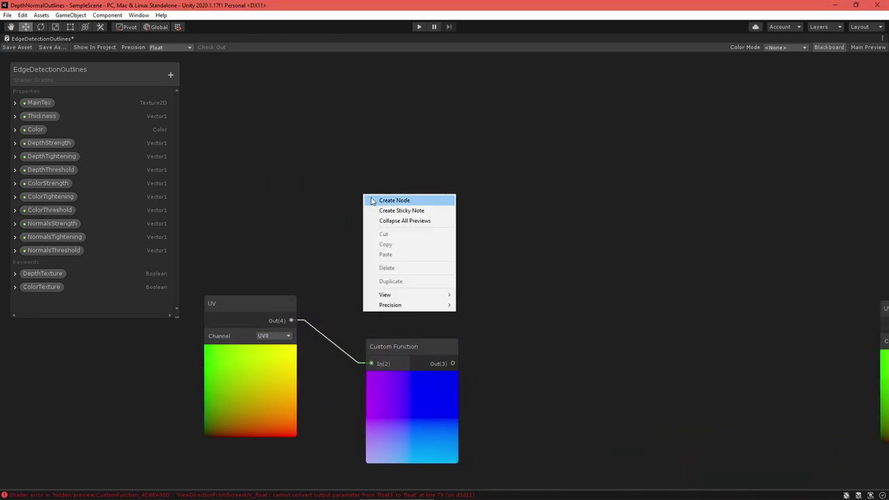
{"action": "left_click", "coordinate": [371, 197]}
{"action": "key", "text": "Return"}
Set the second Custom Function's source to EdgeDetectionOutlinesInclude and its function name to CalculateDepthNormal
{"action": "left_click", "coordinate": [440, 216]}
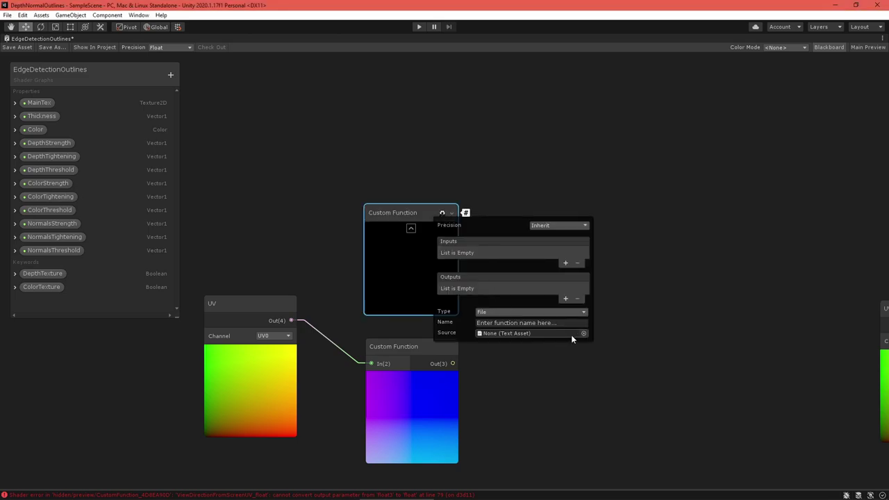
{"action": "left_click", "coordinate": [582, 333]}
{"action": "type", "text": "edge"}
{"action": "left_click", "coordinate": [621, 347]}
{"action": "double_click", "coordinate": [621, 347]}
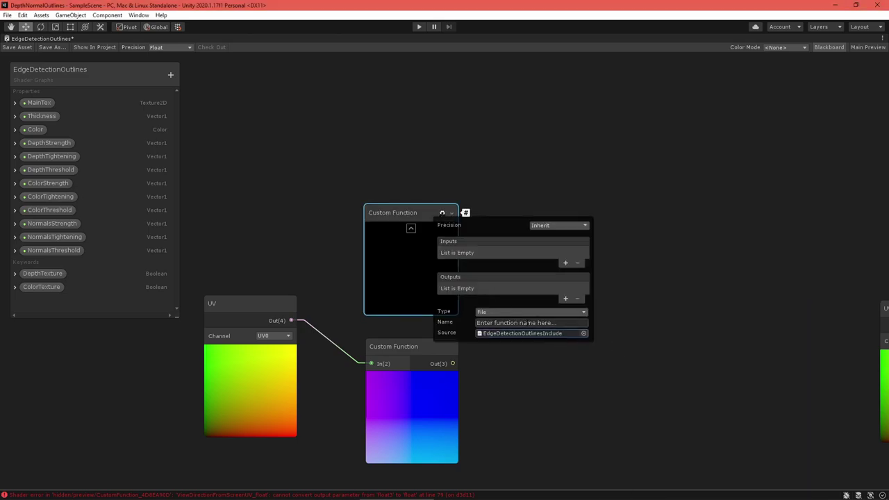
{"action": "left_click", "coordinate": [527, 323]}
{"action": "type", "text": "CalculateDepthNormal"}
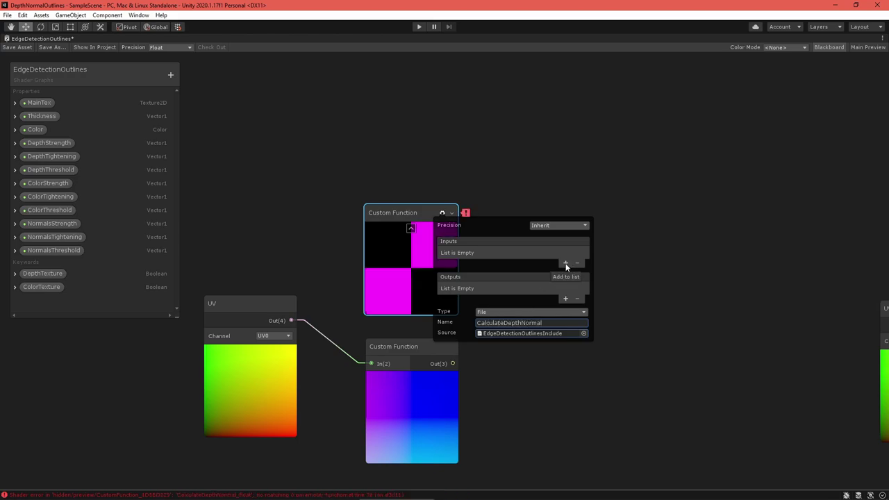
Add a Vector 2 input named UV to the CalculateDepthNormal function
{"action": "left_click", "coordinate": [566, 265]}
{"action": "left_click", "coordinate": [548, 254]}
{"action": "left_click", "coordinate": [549, 377]}
{"action": "left_click", "coordinate": [483, 256]}
{"action": "type", "text": "UV"}
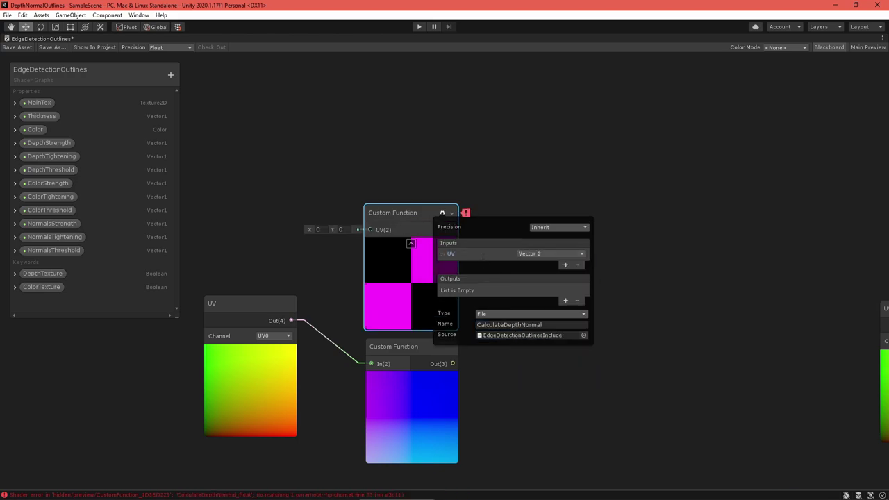
Add a Vector 1 output named Depth and a Vector 3 output named Normal to the CalculateDepthNormal function
{"action": "left_click", "coordinate": [565, 301]}
{"action": "left_click", "coordinate": [493, 289]}
{"action": "type", "text": "Depth"}
{"action": "key", "text": "Return"}
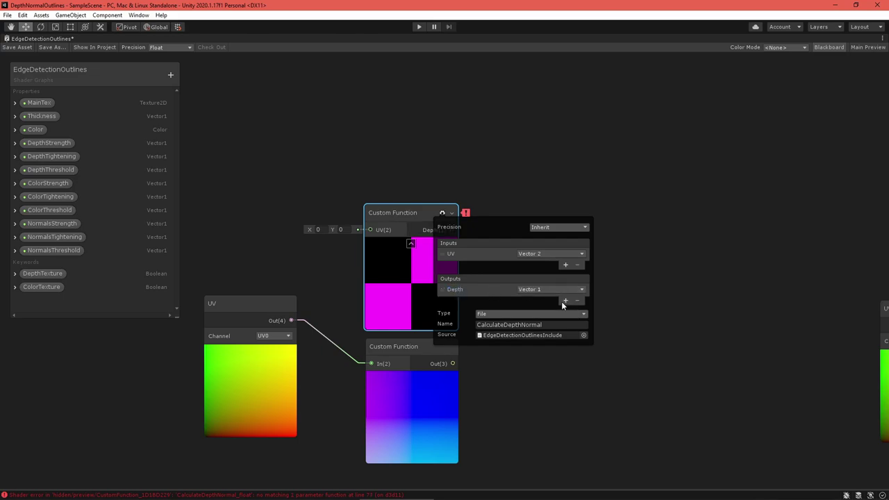
{"action": "left_click", "coordinate": [561, 302]}
{"action": "left_click", "coordinate": [551, 301]}
{"action": "left_click", "coordinate": [549, 411]}
{"action": "left_click", "coordinate": [453, 298]}
{"action": "type", "text": "Normal"}
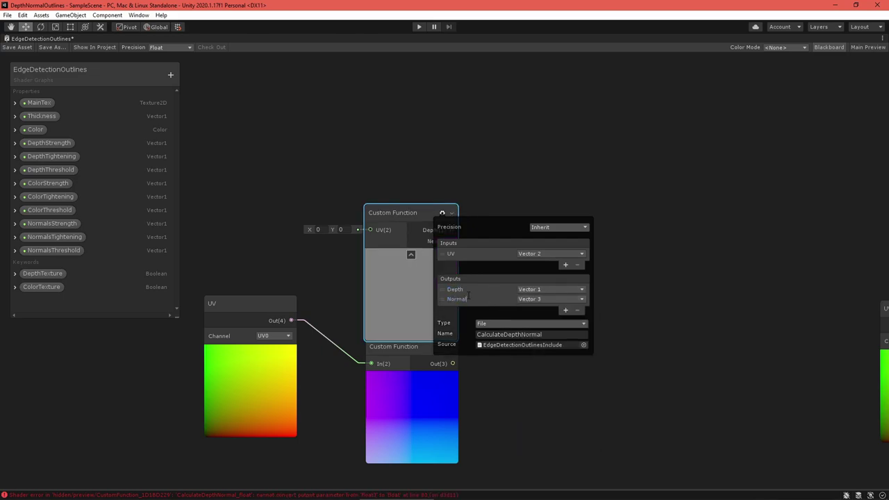
{"action": "key", "text": "Return"}
Move the CalculateDepthNormal node up slightly, connect the UV node's output to its UV input, and shift the UV node upward
{"action": "left_click_drag", "start_coordinate": [416, 213], "coordinate": [420, 200]}
{"action": "left_click_drag", "start_coordinate": [292, 321], "coordinate": [375, 218]}
{"action": "left_click_drag", "start_coordinate": [255, 303], "coordinate": [255, 286]}
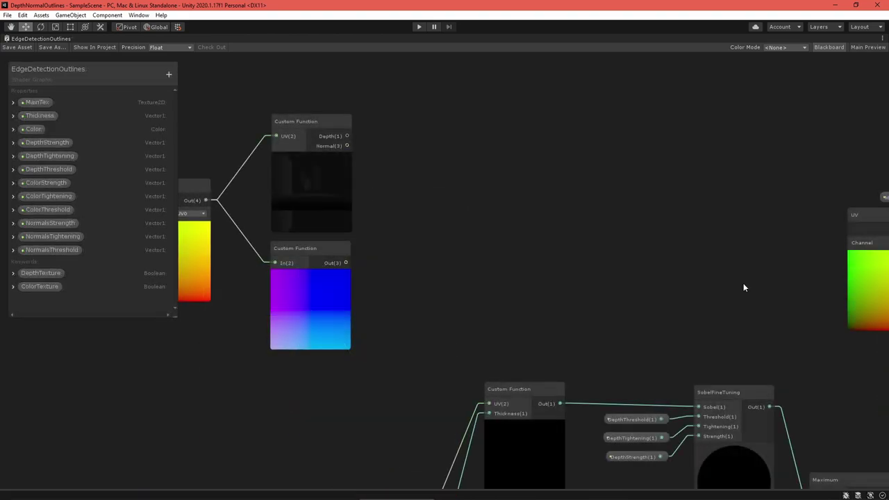
Add a Dot Product node, connecting the CalculateDepthNormal function's Normal output to A and the view-direction Custom Function's output to B
{"action": "right_click", "coordinate": [411, 214]}
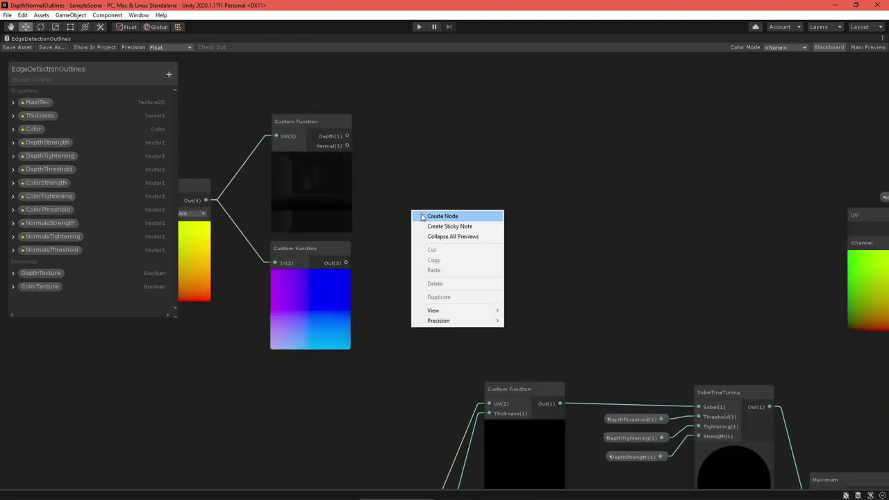
{"action": "left_click", "coordinate": [421, 215]}
{"action": "type", "text": "dot"}
{"action": "key", "text": "Return"}
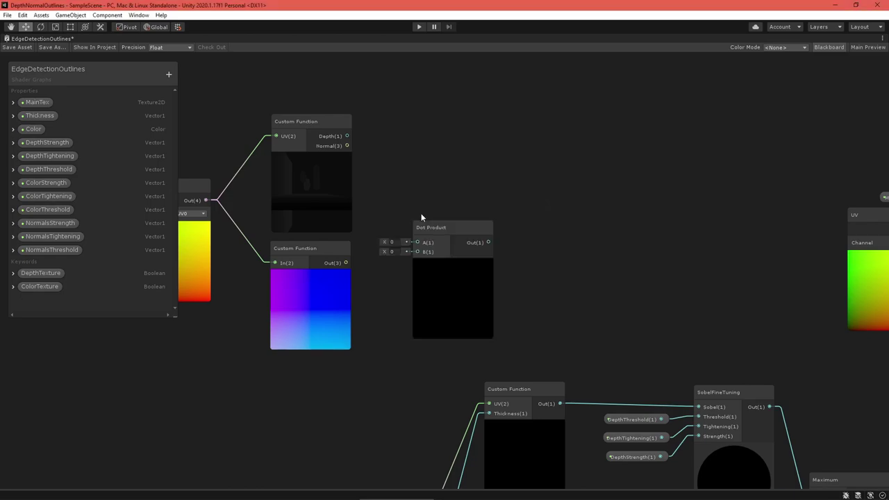
{"action": "left_click_drag", "start_coordinate": [424, 227], "coordinate": [413, 192]}
{"action": "left_click_drag", "start_coordinate": [347, 147], "coordinate": [408, 208]}
{"action": "left_click_drag", "start_coordinate": [346, 262], "coordinate": [407, 218]}
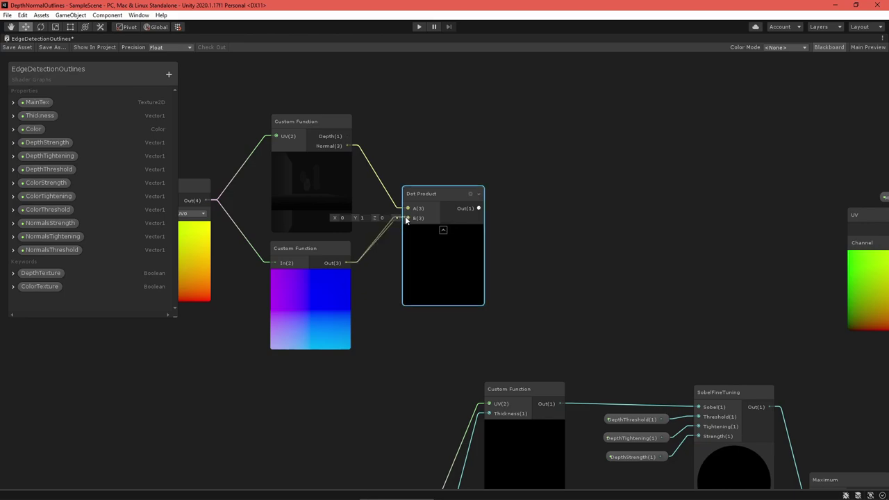
{"action": "left_click_drag", "start_coordinate": [448, 195], "coordinate": [435, 192]}
Add a One Minus node beside the Dot Product node and feed the Dot Product output into it
{"action": "middle_click_drag", "start_coordinate": [562, 223], "coordinate": [479, 220]}
{"action": "right_click", "coordinate": [462, 233]}
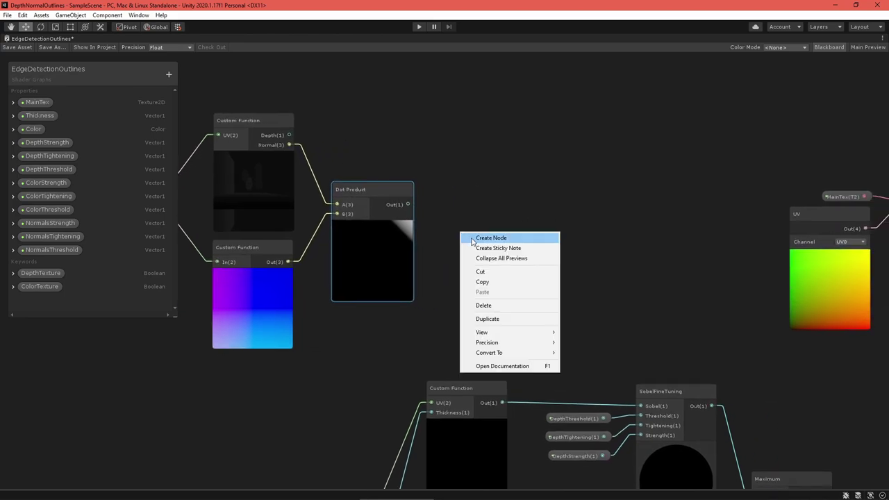
{"action": "left_click", "coordinate": [472, 238]}
{"action": "type", "text": "one minus"}
{"action": "key", "text": "Return"}
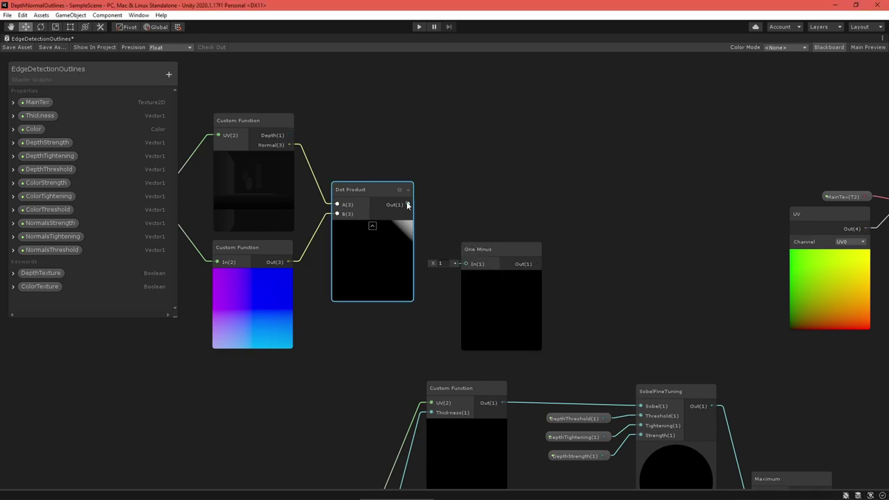
{"action": "left_click_drag", "start_coordinate": [407, 205], "coordinate": [428, 198]}
Add a Vector1 property named AcuteAngleStartDot and place it directly below DepthThreshold in the property list
{"action": "left_click", "coordinate": [168, 74]}
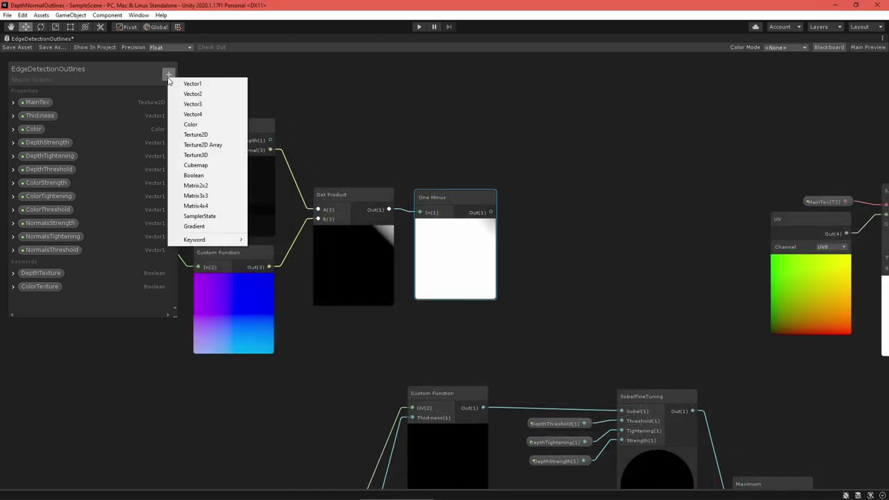
{"action": "left_click", "coordinate": [184, 84]}
{"action": "type", "text": "Acu"}
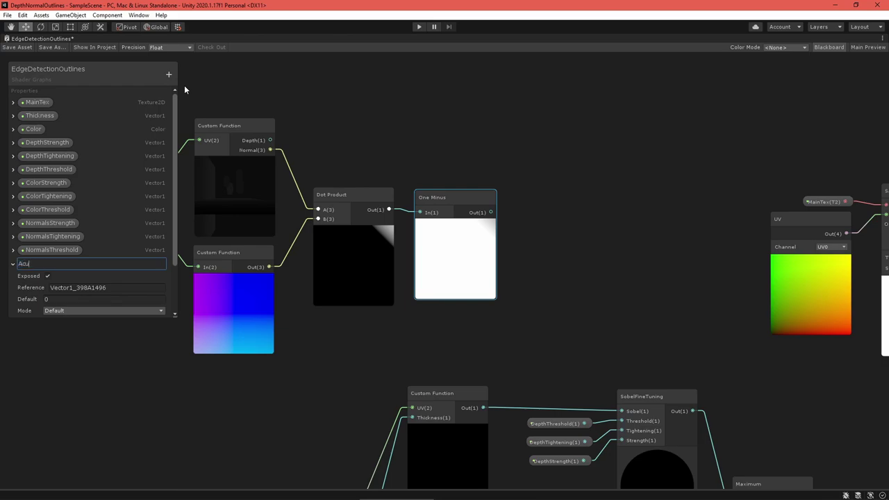
{"action": "type", "text": "teAngleStartDot"}
{"action": "key", "text": "Return"}
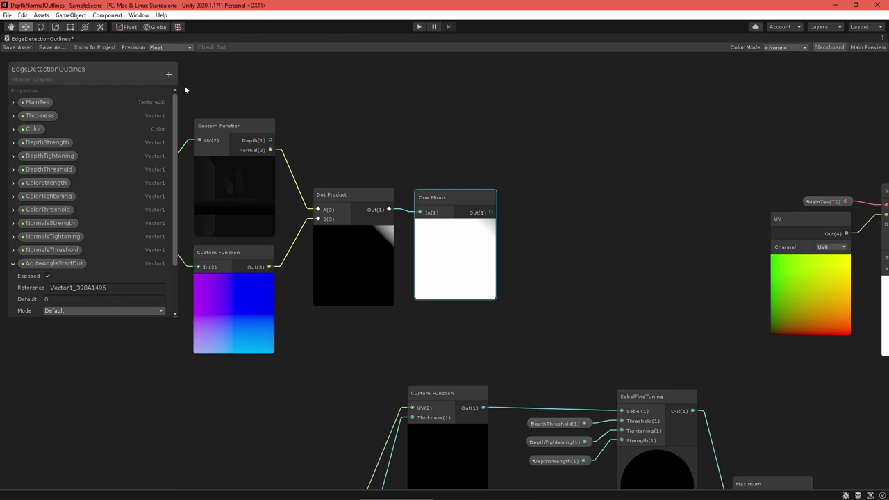
{"action": "left_click", "coordinate": [63, 299]}
{"action": "left_click", "coordinate": [13, 263]}
{"action": "left_click_drag", "start_coordinate": [52, 263], "coordinate": [57, 182]}
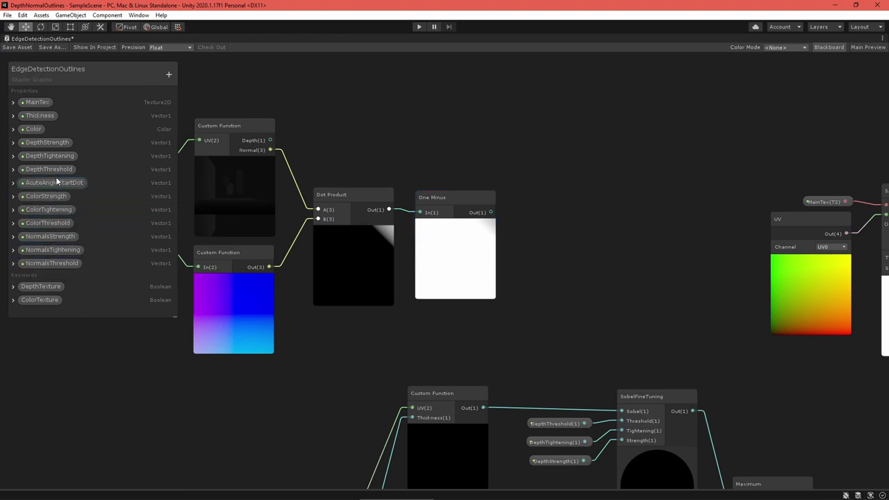
Add a Smoothstep node, connecting AcuteAngleStartDot to Edge1 and the One Minus output to In
{"action": "right_click", "coordinate": [530, 139]}
{"action": "left_click", "coordinate": [536, 146]}
{"action": "type", "text": "smoot"}
{"action": "key", "text": "Return"}
{"action": "left_click_drag", "start_coordinate": [550, 159], "coordinate": [557, 149]}
{"action": "left_click_drag", "start_coordinate": [64, 183], "coordinate": [545, 162]}
{"action": "left_click_drag", "start_coordinate": [491, 212], "coordinate": [544, 181]}
{"action": "left_click_drag", "start_coordinate": [566, 145], "coordinate": [561, 166]}
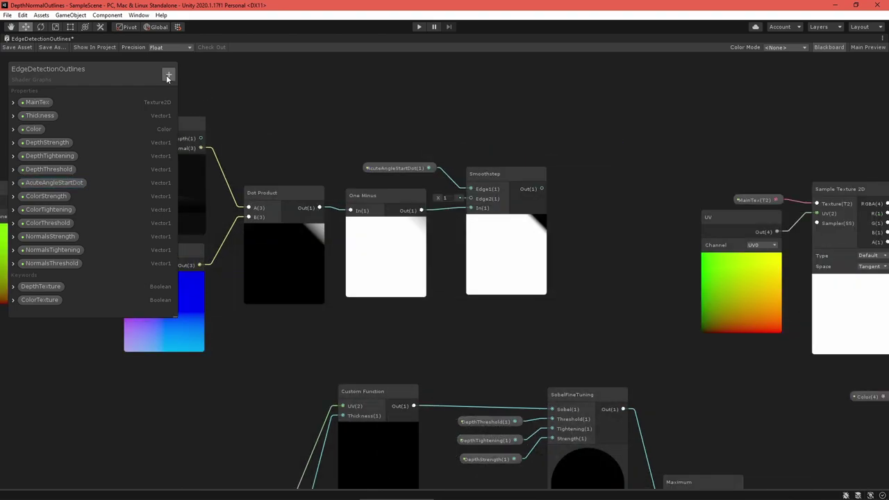
Add a Vector1 property named AcuteDepthThreshold with default value 2 and move it directly below DepthThreshold
{"action": "left_click", "coordinate": [167, 76]}
{"action": "left_click", "coordinate": [177, 82]}
{"action": "type", "text": "AcuteDe"}
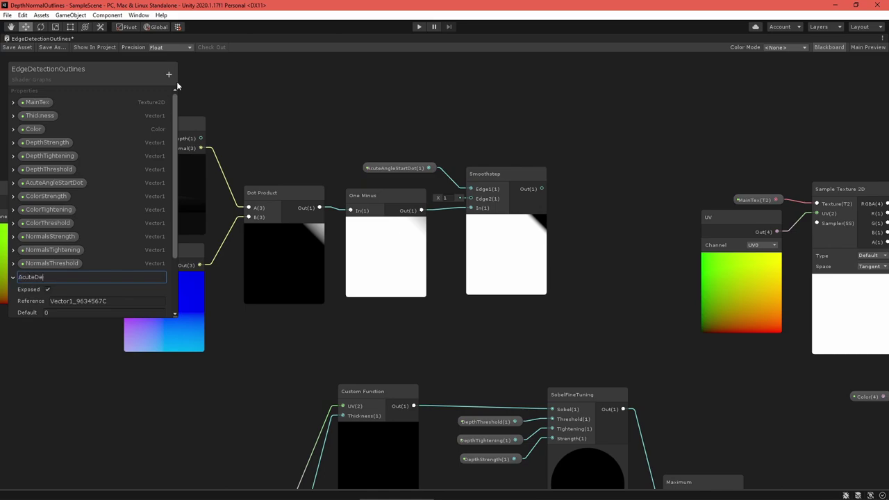
{"action": "type", "text": "pthThresho"}
{"action": "type", "text": "ld"}
{"action": "key", "text": "Return"}
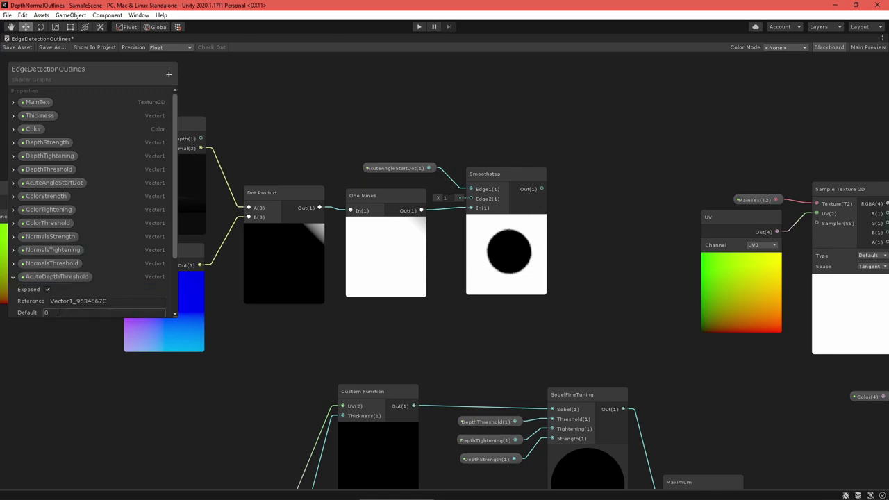
{"action": "type", "text": "2"}
{"action": "left_click", "coordinate": [13, 276]}
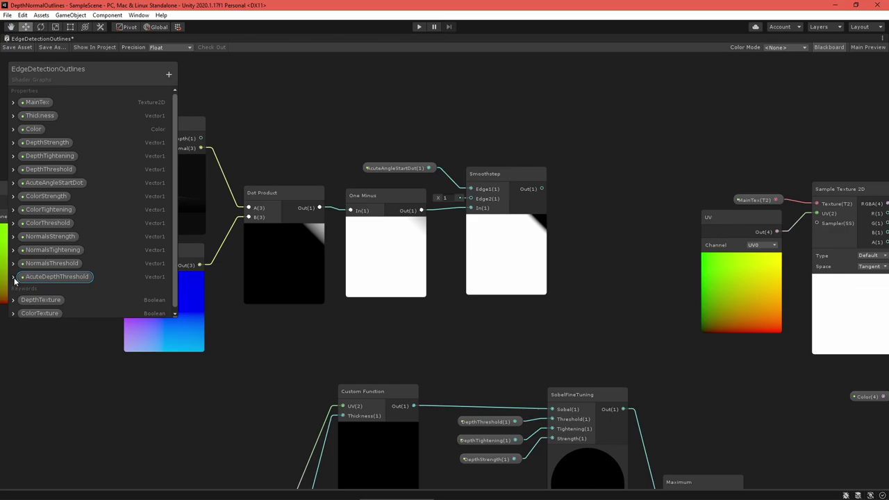
{"action": "left_click_drag", "start_coordinate": [55, 276], "coordinate": [56, 182]}
Add a Lerp node beside the Smoothstep node and connect the Smoothstep output to its T input
{"action": "middle_click_drag", "start_coordinate": [607, 224], "coordinate": [520, 211]}
{"action": "right_click", "coordinate": [520, 211]}
{"action": "left_click", "coordinate": [520, 212]}
{"action": "type", "text": "lerp"}
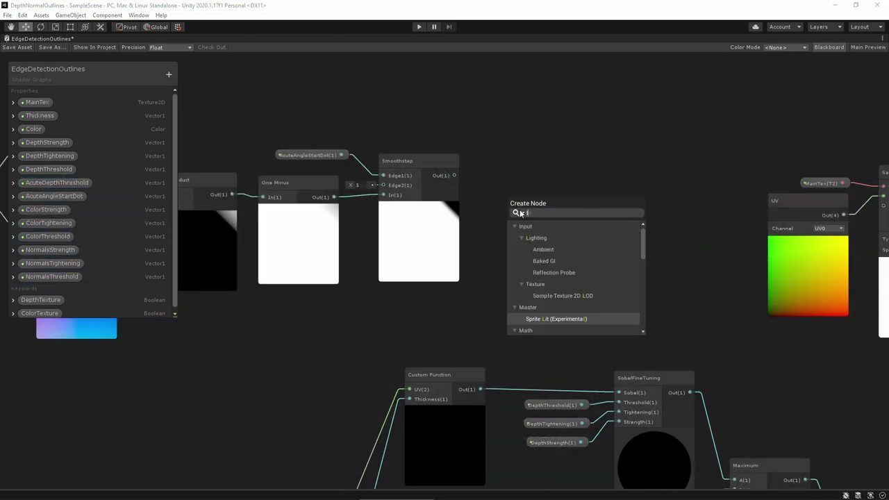
{"action": "key", "text": "Return"}
{"action": "left_click_drag", "start_coordinate": [531, 221], "coordinate": [553, 147]}
{"action": "left_click_drag", "start_coordinate": [455, 175], "coordinate": [535, 183]}
{"action": "left_click_drag", "start_coordinate": [553, 149], "coordinate": [553, 143]}
{"action": "middle_click_drag", "start_coordinate": [552, 139], "coordinate": [564, 185]}
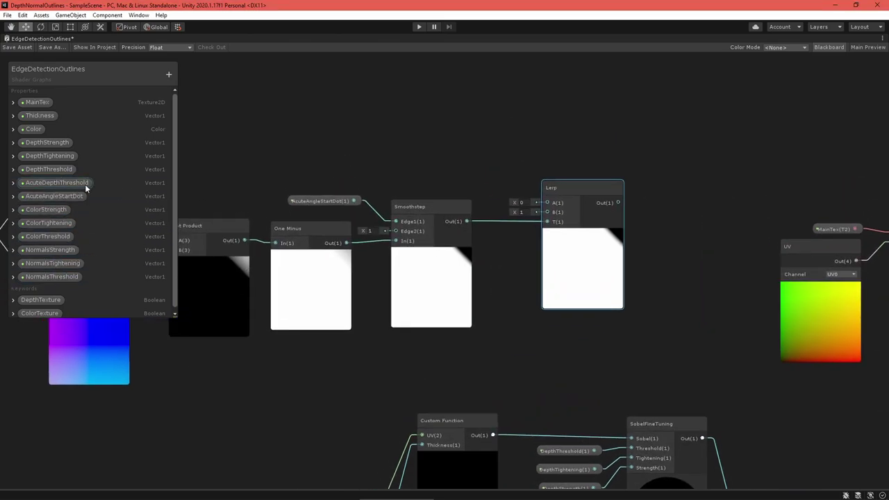
Place AcuteDepthThreshold and DepthThreshold nodes in the graph and connect them to the Lerp node's B and A inputs respectively
{"action": "left_click_drag", "start_coordinate": [85, 185], "coordinate": [547, 212]}
{"action": "left_click", "coordinate": [52, 171]}
{"action": "left_click_drag", "start_coordinate": [52, 172], "coordinate": [417, 143]}
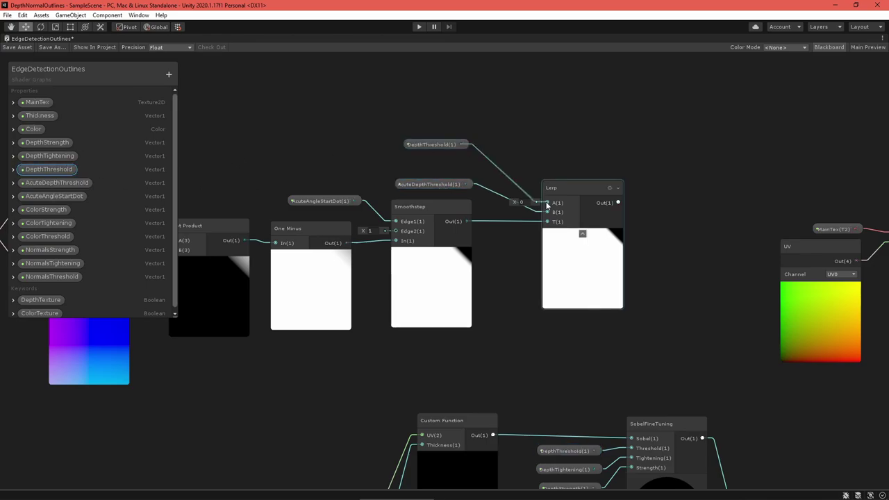
Connect the Lerp output to the depth SobelFineTuning node's Threshold input and delete the disconnected DepthThreshold node beside it
{"action": "left_click_drag", "start_coordinate": [517, 150], "coordinate": [563, 395]}
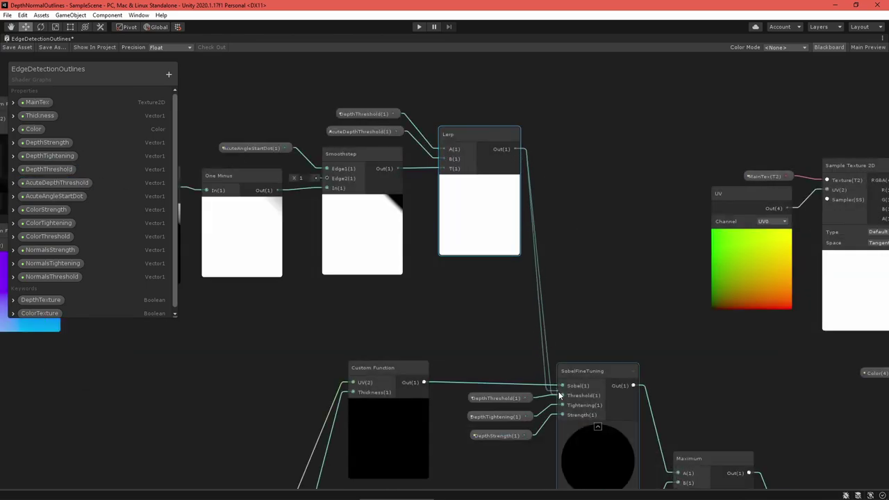
{"action": "left_click", "coordinate": [513, 398]}
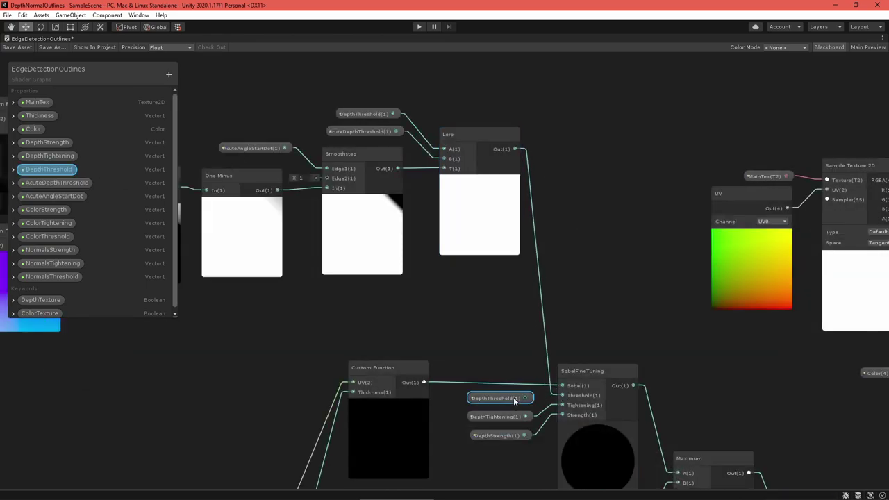
{"action": "key", "text": "Delete"}
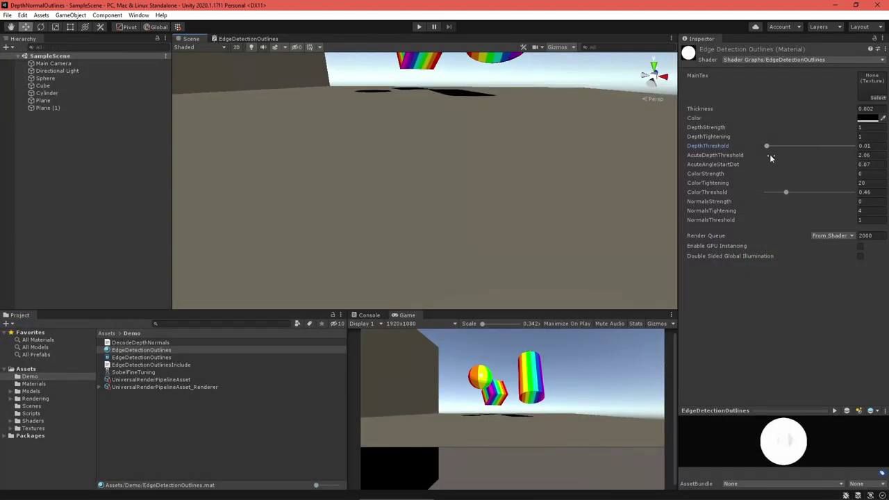
On the outline material, set AcuteAngleStartDot to 0, DepthThreshold to 0.001 and AcuteDepthThreshold to 0.68 while checking the scene
{"action": "left_click_drag", "start_coordinate": [811, 169], "coordinate": [784, 168]}
{"action": "middle_click_drag", "start_coordinate": [552, 69], "coordinate": [492, 179]}
{"action": "scroll", "coordinate": [493, 179], "scroll_direction": "up", "scroll_amount": 1}
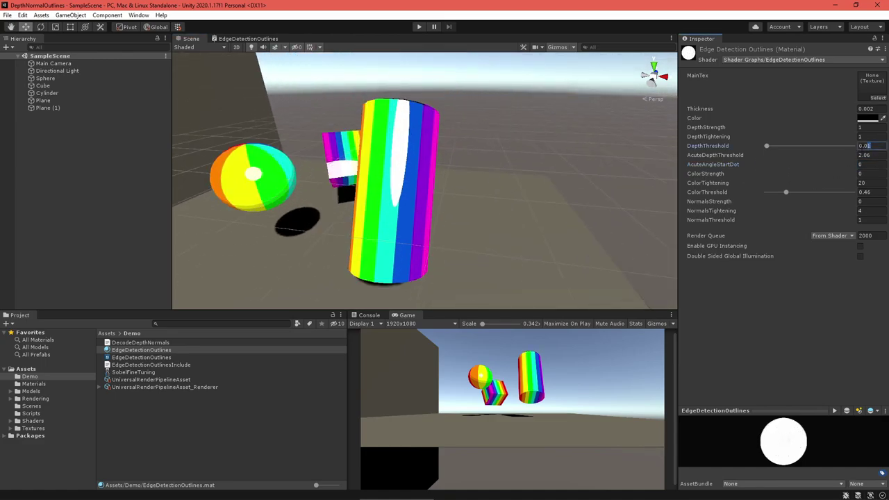
{"action": "left_click_drag", "start_coordinate": [389, 128], "coordinate": [519, 214], "text": "alt"}
{"action": "scroll", "coordinate": [513, 163], "scroll_direction": "down", "scroll_amount": 4}
{"action": "scroll", "coordinate": [515, 165], "scroll_direction": "down", "scroll_amount": 3}
{"action": "left_click_drag", "start_coordinate": [807, 157], "coordinate": [828, 164]}
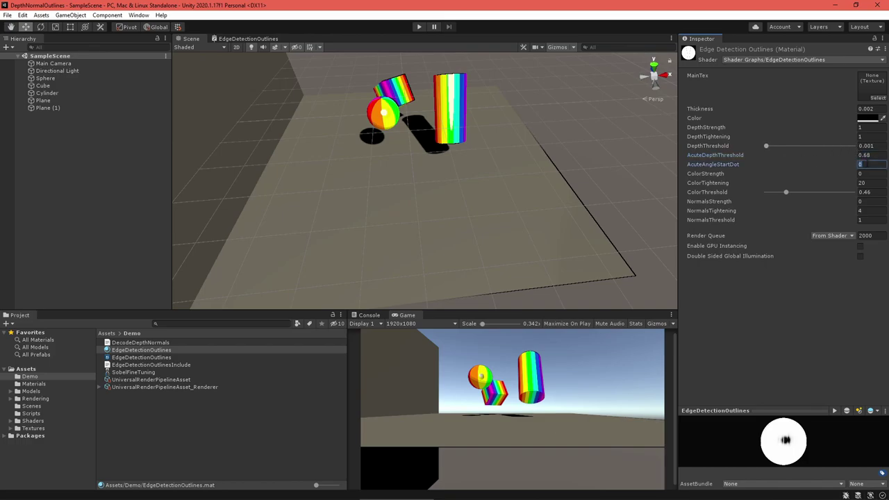
Try an AcuteAngleStartDot value of 1 and inspect the outlines on the scene objects from a lower angle
{"action": "type", "text": "1"}
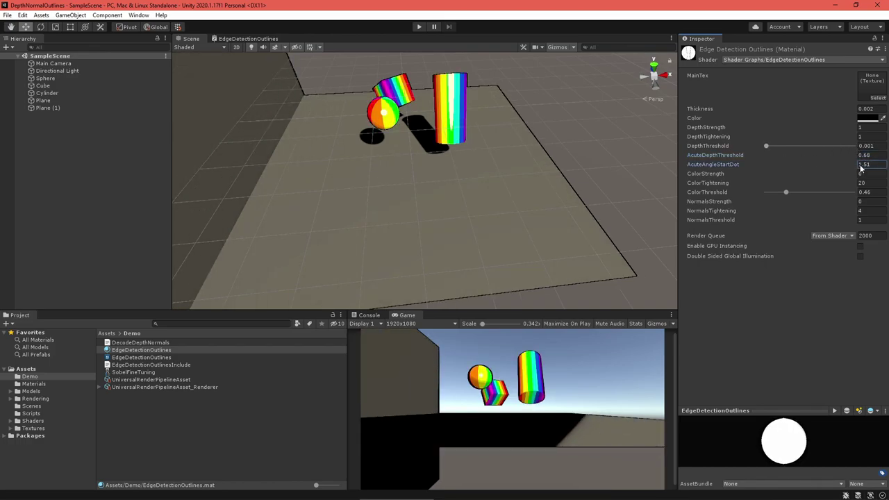
{"action": "right_click_drag", "start_coordinate": [566, 177], "coordinate": [528, 179]}
{"action": "scroll", "coordinate": [525, 182], "scroll_direction": "up", "scroll_amount": 3}
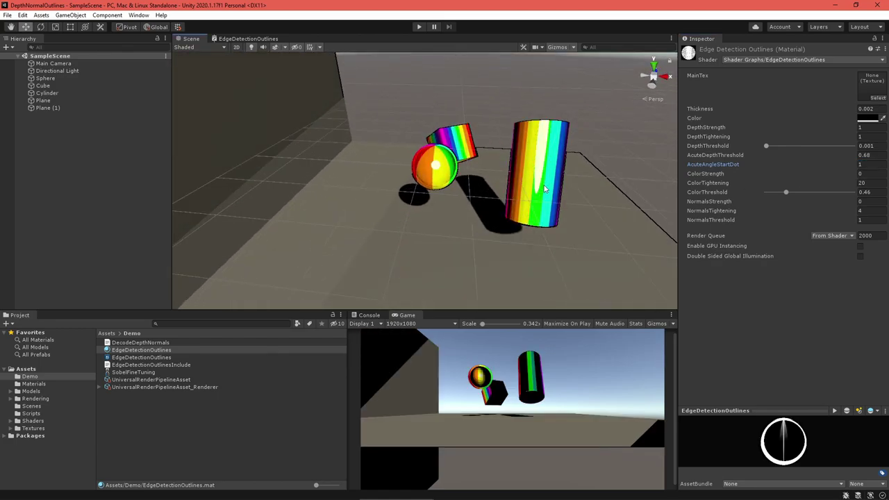
{"action": "left_click_drag", "start_coordinate": [547, 186], "coordinate": [542, 167], "text": "alt"}
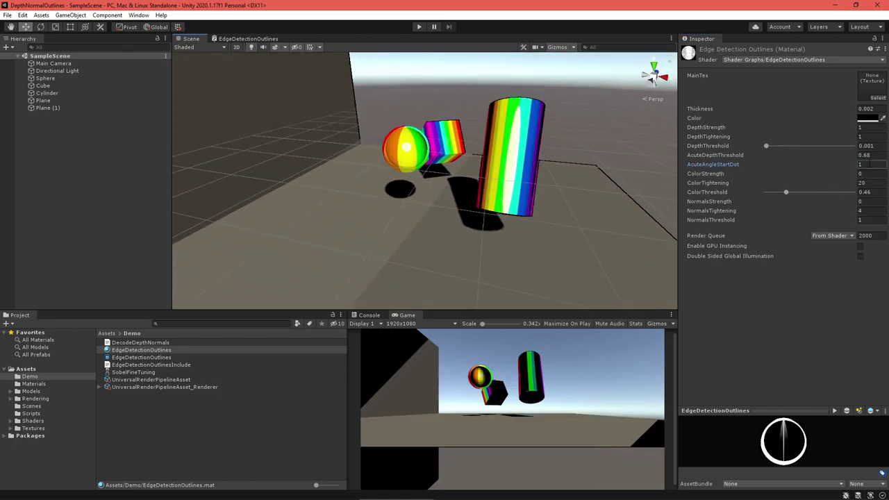
Test AcuteAngleStartDot down to -0.65, set it to 0.8, and fine-tune the DepthThreshold slider
{"action": "type", "text": ".8"}
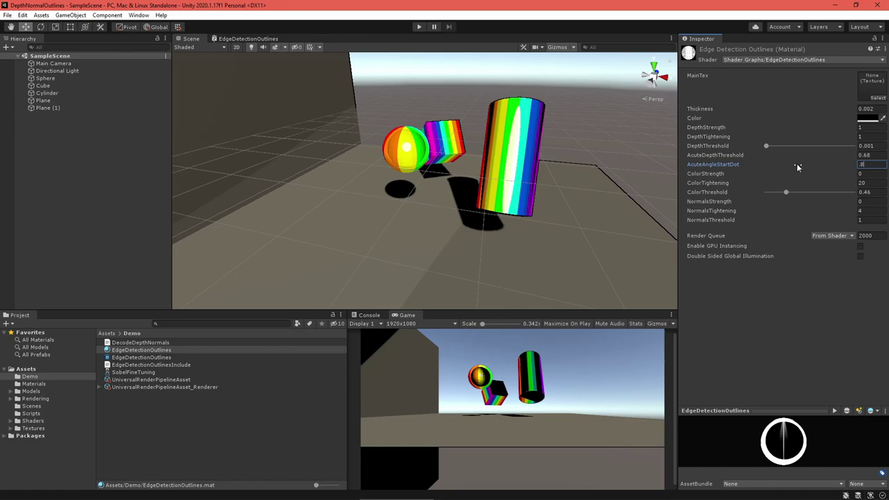
{"action": "mouse_move", "coordinate": [798, 164]}
{"action": "left_mouse_down"}
{"action": "mouse_move", "coordinate": [807, 164]}
{"action": "mouse_move", "coordinate": [795, 164]}
{"action": "left_mouse_up"}
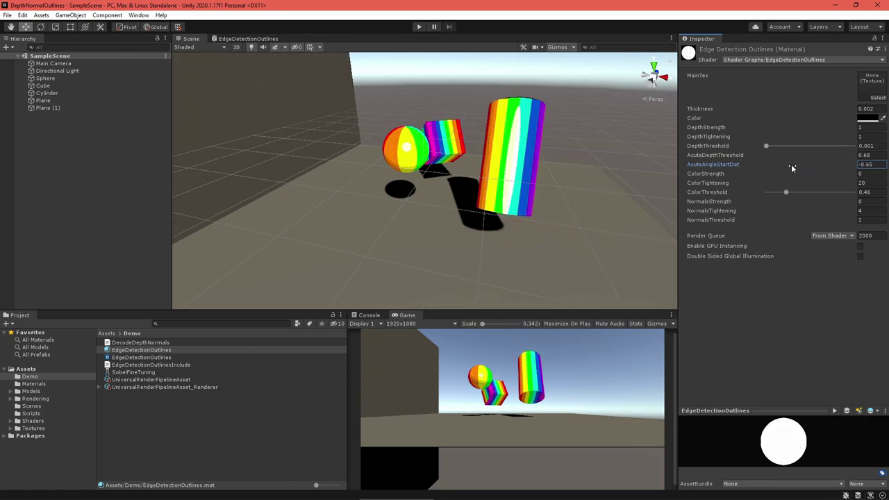
{"action": "left_click", "coordinate": [875, 165]}
{"action": "type", "text": ".8"}
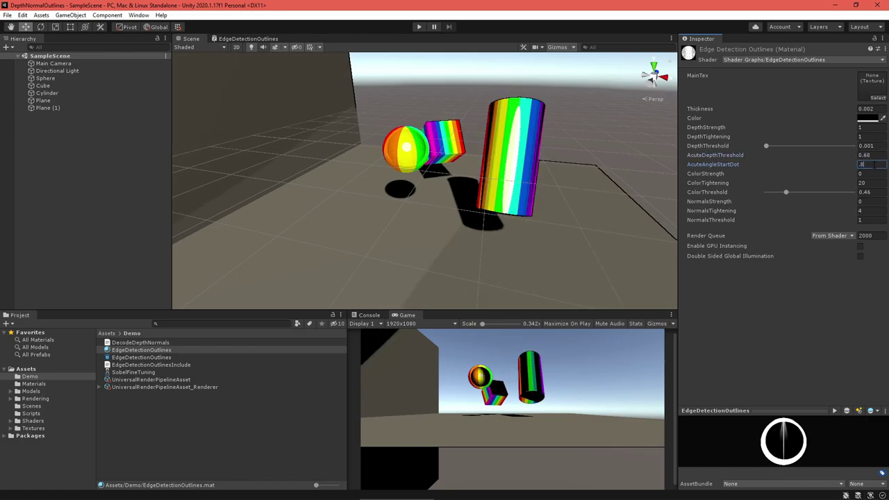
{"action": "left_click_drag", "start_coordinate": [769, 143], "coordinate": [769, 145]}
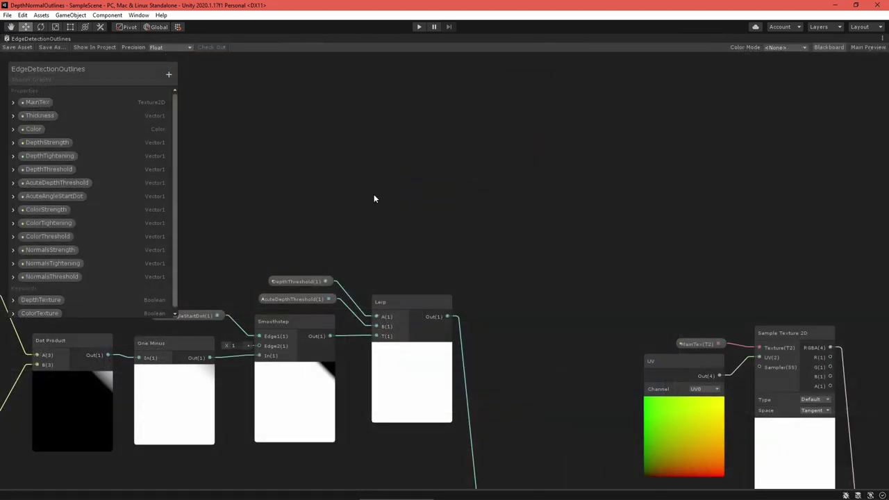
Add a Scene Depth node above the Lerp node in the outline graph and set its sampling mode to Raw
{"action": "right_click", "coordinate": [384, 225]}
{"action": "left_click", "coordinate": [390, 231]}
{"action": "type", "text": "sc"}
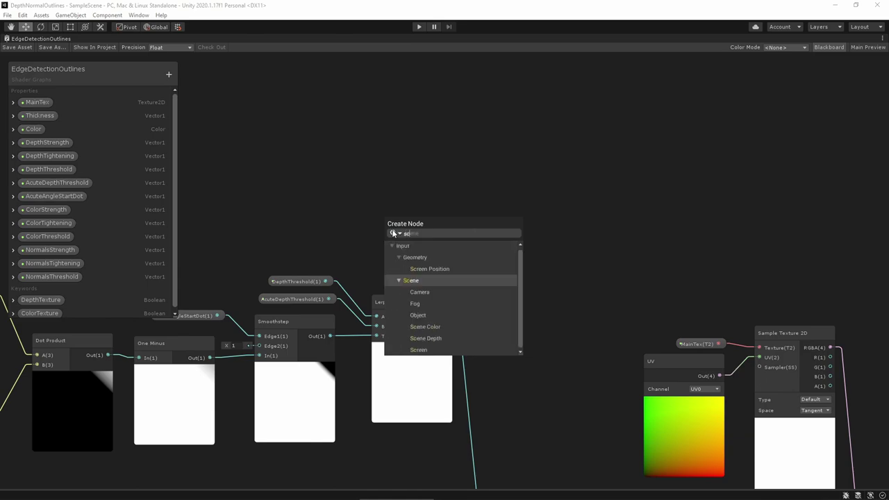
{"action": "type", "text": "ene d"}
{"action": "key", "text": "Return"}
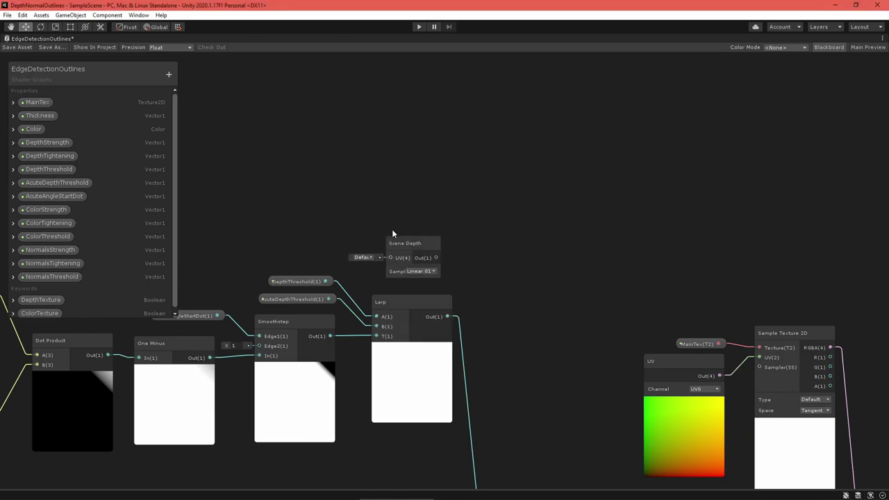
{"action": "left_click", "coordinate": [420, 271]}
{"action": "left_click", "coordinate": [427, 292]}
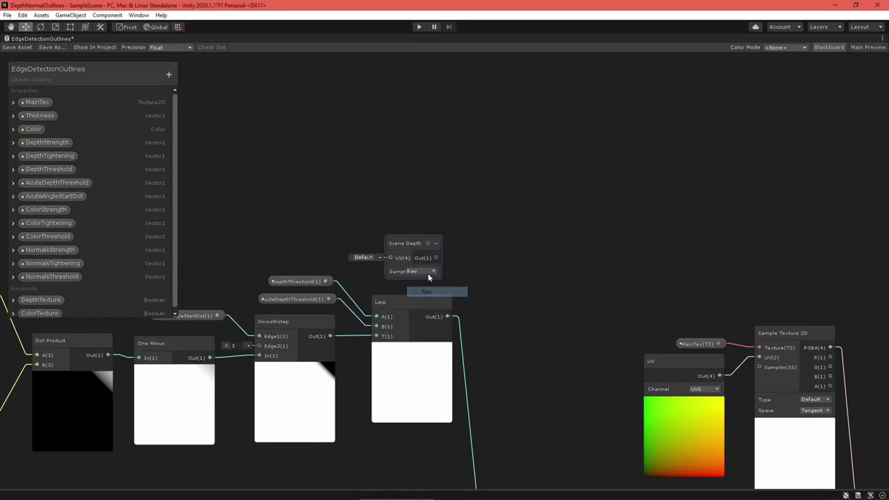
{"action": "left_click_drag", "start_coordinate": [408, 243], "coordinate": [414, 226]}
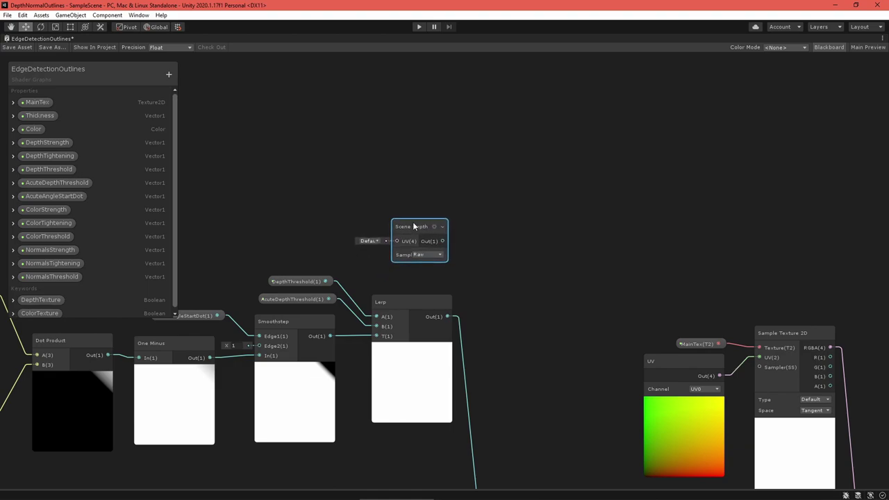
Add a UV node, connect its output to the Scene Depth node's UV input, and reposition the Scene Depth node
{"action": "right_click", "coordinate": [285, 178]}
{"action": "left_click", "coordinate": [296, 184]}
{"action": "type", "text": "uv"}
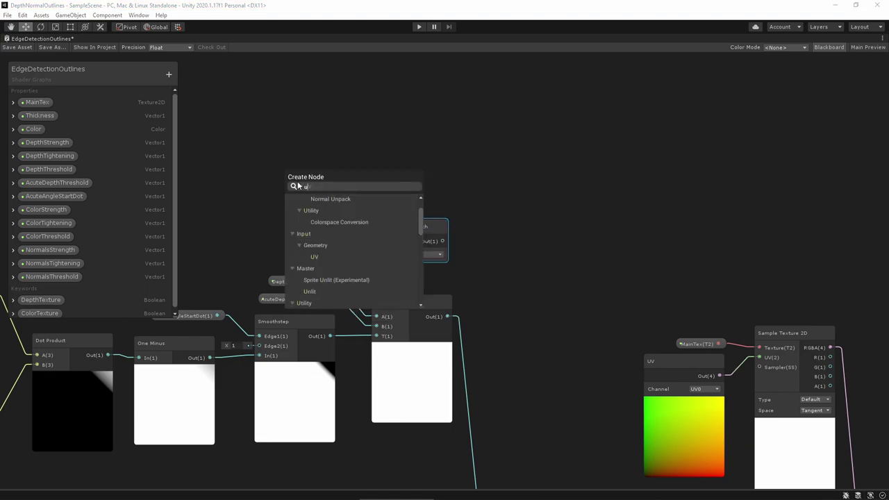
{"action": "key", "text": "Return"}
{"action": "left_click_drag", "start_coordinate": [331, 154], "coordinate": [397, 241]}
{"action": "left_click_drag", "start_coordinate": [417, 226], "coordinate": [407, 216]}
Add a Multiply node beside the Lerp node and shift it slightly upward
{"action": "right_click", "coordinate": [492, 287]}
{"action": "left_click", "coordinate": [500, 293]}
{"action": "type", "text": "multiply"}
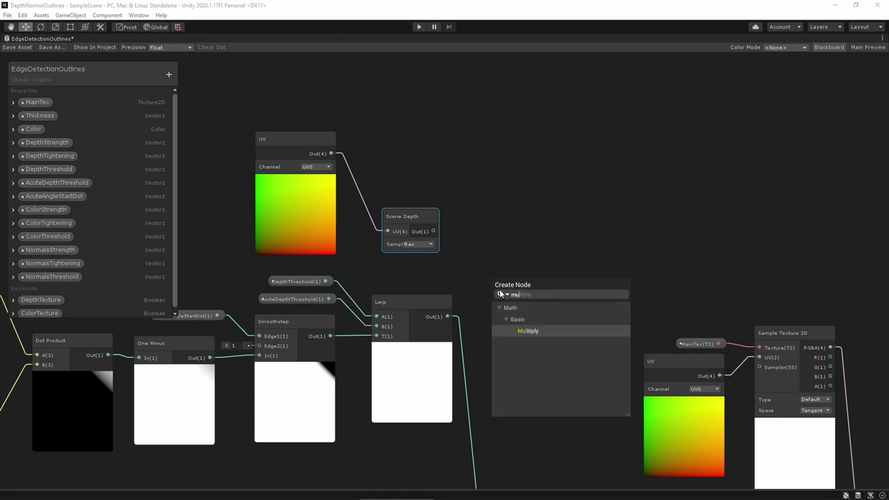
{"action": "key", "text": "Return"}
{"action": "left_click_drag", "start_coordinate": [501, 299], "coordinate": [500, 257]}
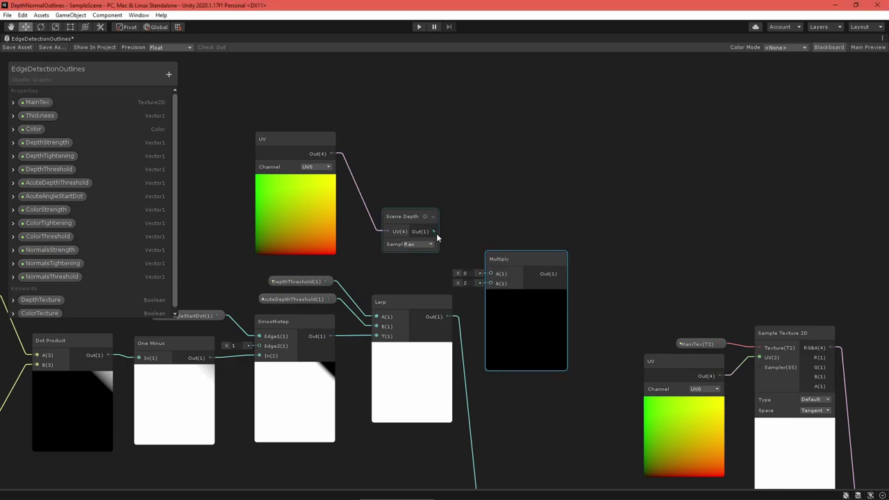
Connect Scene Depth and Lerp outputs to the Multiply inputs, then wire Multiply into the depth SobelFineTuning node's Threshold
{"action": "left_click_drag", "start_coordinate": [433, 232], "coordinate": [491, 273]}
{"action": "left_click_drag", "start_coordinate": [447, 317], "coordinate": [490, 283]}
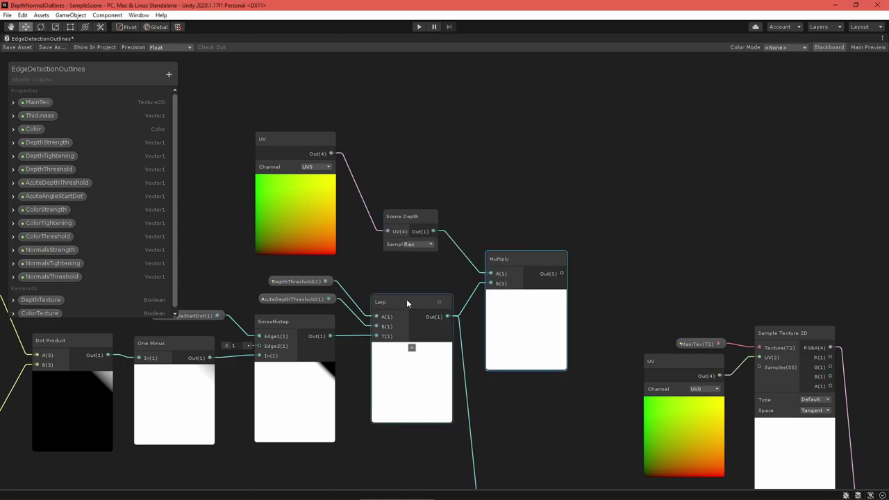
{"action": "scroll", "coordinate": [573, 228], "scroll_direction": "down", "scroll_amount": 5}
{"action": "left_click_drag", "start_coordinate": [582, 276], "coordinate": [596, 369]}
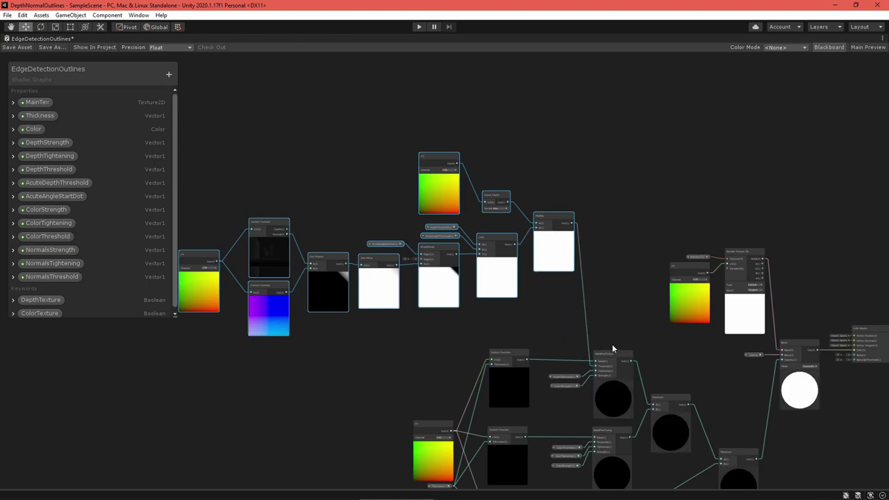
{"action": "scroll", "coordinate": [620, 361], "scroll_direction": "up", "scroll_amount": 5}
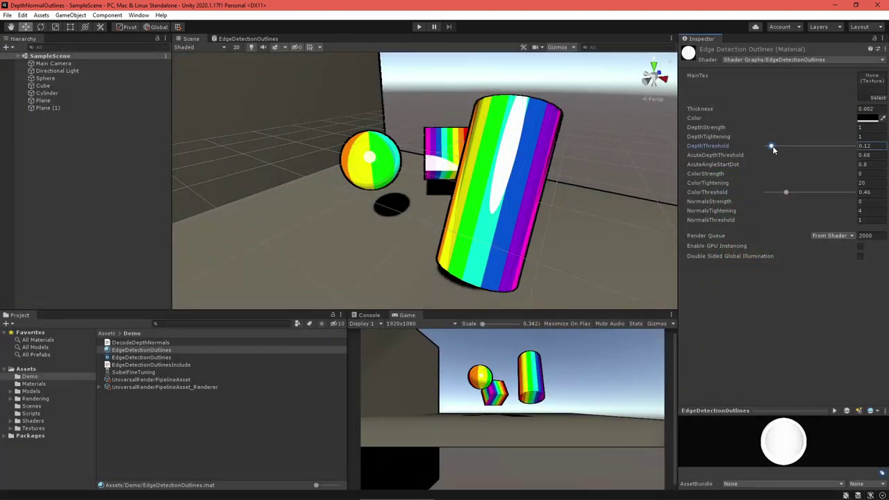
Set the outline material's DepthThreshold to 0.69 and AcuteDepthThreshold to 1.48, checking the plane and objects from different angles
{"action": "left_click_drag", "start_coordinate": [770, 146], "coordinate": [820, 156]}
{"action": "scroll", "coordinate": [617, 189], "scroll_direction": "down", "scroll_amount": 3}
{"action": "right_click_drag", "start_coordinate": [361, 243], "coordinate": [442, 217]}
{"action": "middle_click_drag", "start_coordinate": [442, 217], "coordinate": [488, 234]}
{"action": "scroll", "coordinate": [488, 234], "scroll_direction": "up", "scroll_amount": 3}
{"action": "right_click_drag", "start_coordinate": [488, 234], "coordinate": [585, 242]}
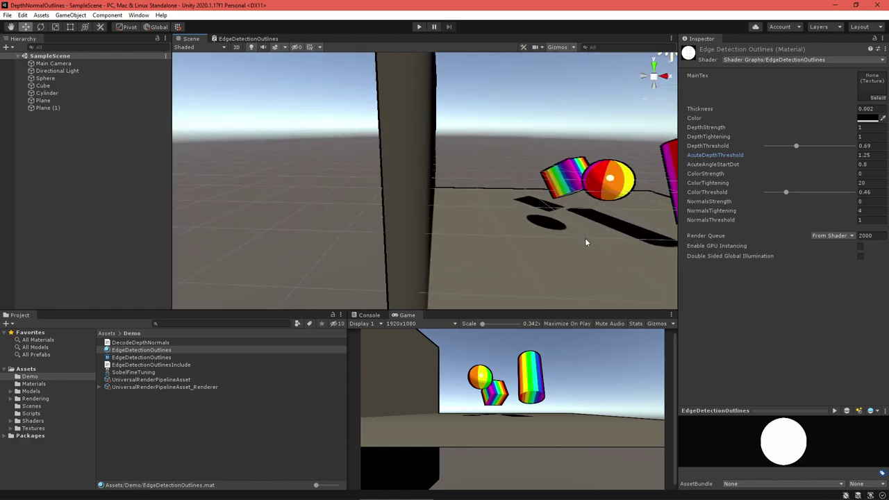
{"action": "left_click_drag", "start_coordinate": [810, 154], "coordinate": [868, 156]}
{"action": "middle_click_drag", "start_coordinate": [628, 178], "coordinate": [499, 176]}
{"action": "right_click_drag", "start_coordinate": [498, 176], "coordinate": [537, 191]}
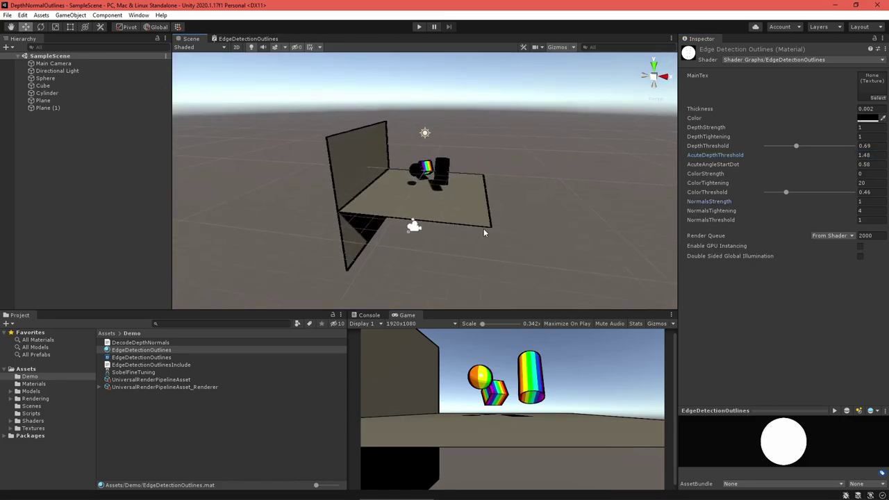
Examine how the normals-based outlines on the sphere, cube and cylinder change between near and far camera distances
{"action": "scroll", "coordinate": [486, 232], "scroll_direction": "up", "scroll_amount": 2}
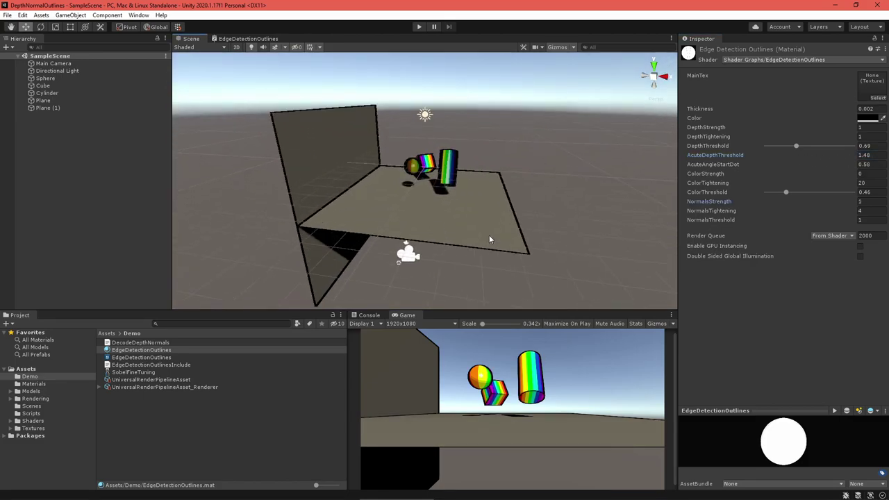
{"action": "scroll", "coordinate": [490, 240], "scroll_direction": "down", "scroll_amount": 5}
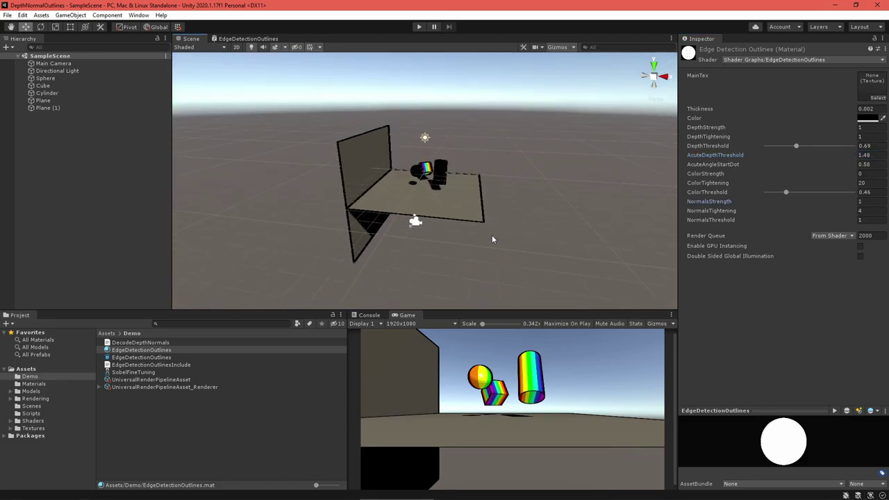
{"action": "scroll", "coordinate": [493, 236], "scroll_direction": "up", "scroll_amount": 5}
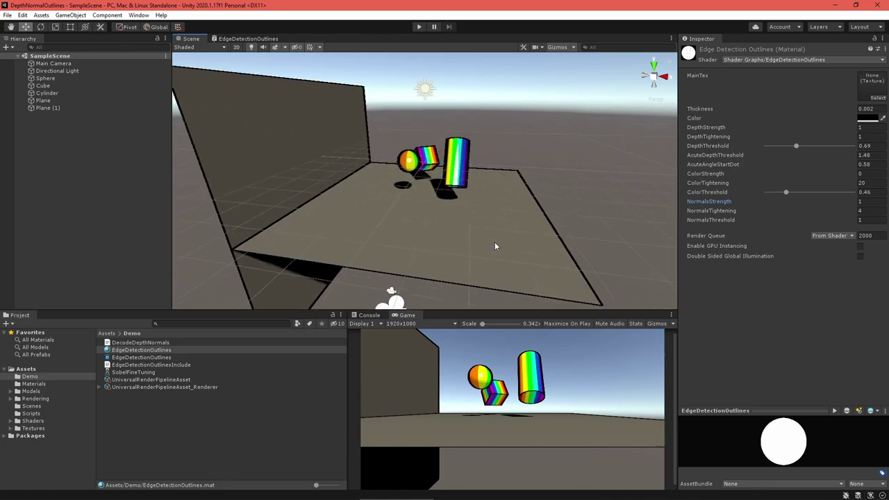
{"action": "scroll", "coordinate": [494, 242], "scroll_direction": "up", "scroll_amount": 3}
{"action": "right_click_drag", "start_coordinate": [495, 241], "coordinate": [508, 224]}
{"action": "scroll", "coordinate": [502, 232], "scroll_direction": "down", "scroll_amount": 4}
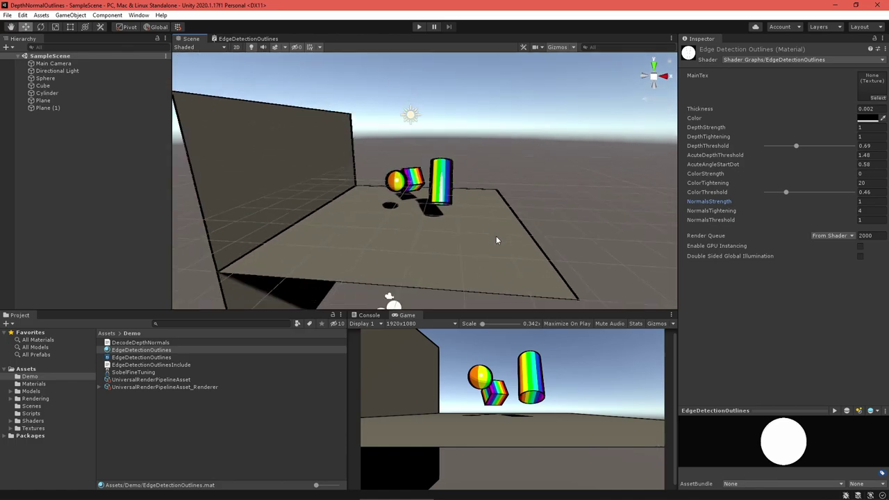
{"action": "scroll", "coordinate": [496, 240], "scroll_direction": "down", "scroll_amount": 5}
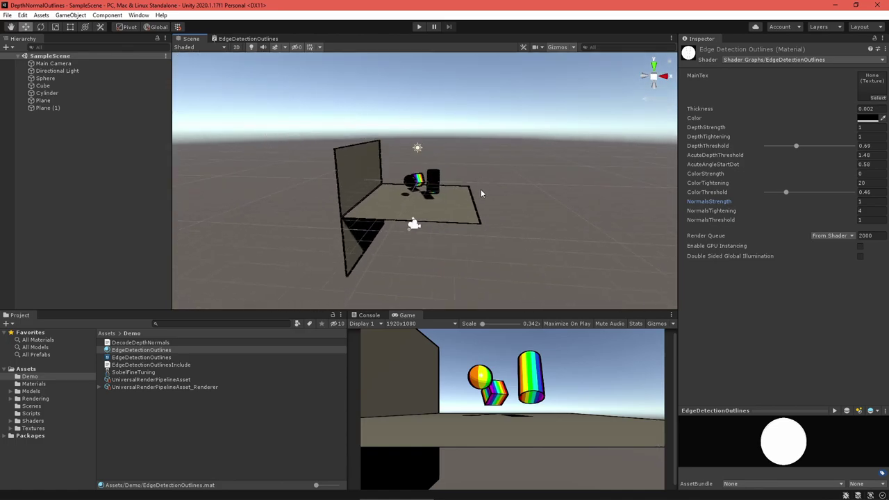
{"action": "scroll", "coordinate": [488, 223], "scroll_direction": "up", "scroll_amount": 5}
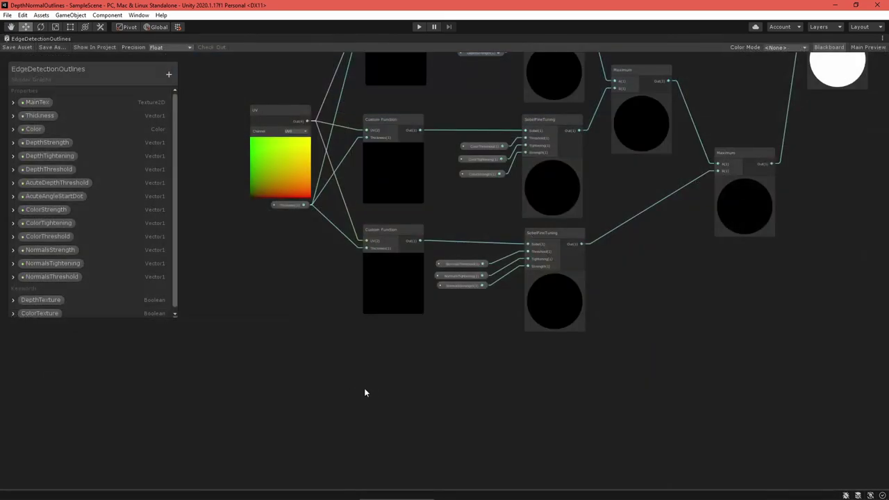
Add a Scene Depth node below the normals Custom Function node and set its sampling mode to Eye
{"action": "right_click", "coordinate": [299, 290]}
{"action": "left_click", "coordinate": [323, 297]}
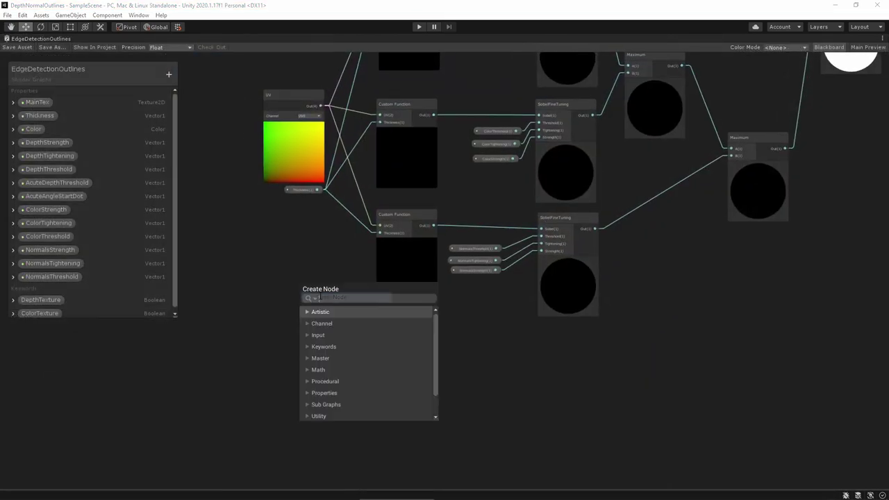
{"action": "type", "text": "scene d"}
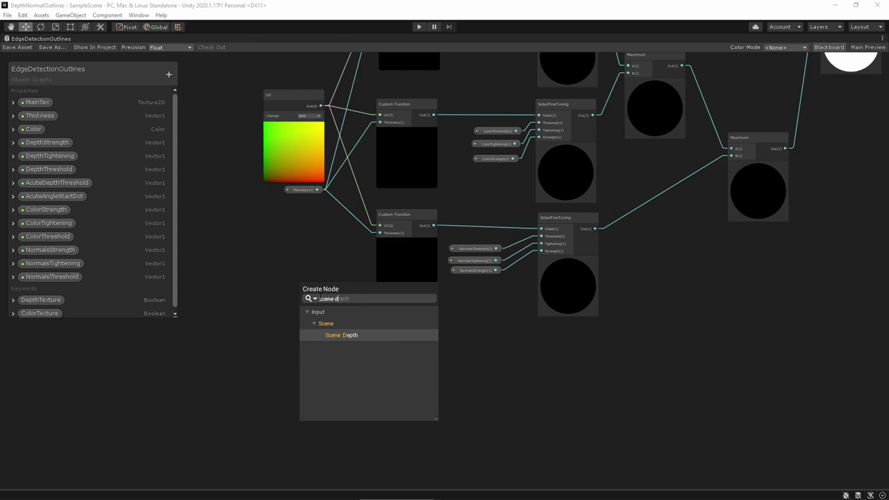
{"action": "left_click", "coordinate": [348, 336]}
{"action": "left_click_drag", "start_coordinate": [313, 307], "coordinate": [320, 326]}
{"action": "scroll", "coordinate": [338, 367], "scroll_direction": "up", "scroll_amount": 4}
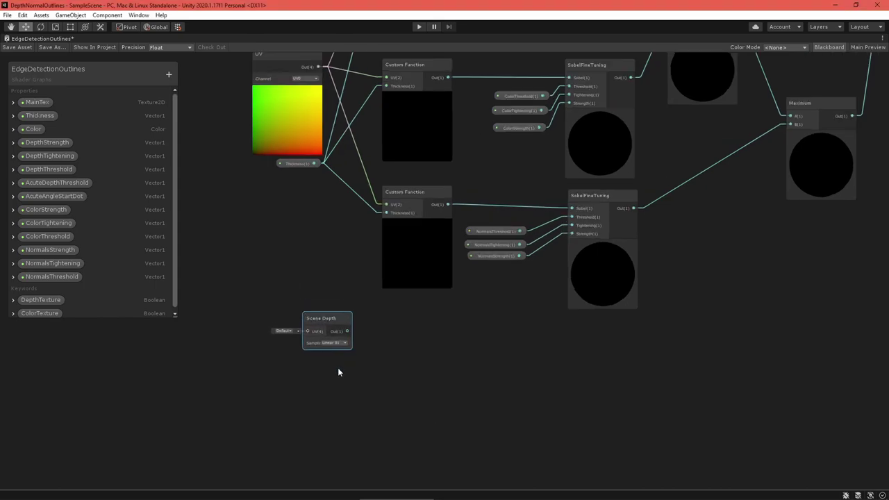
{"action": "left_click", "coordinate": [342, 336]}
{"action": "left_click", "coordinate": [344, 366]}
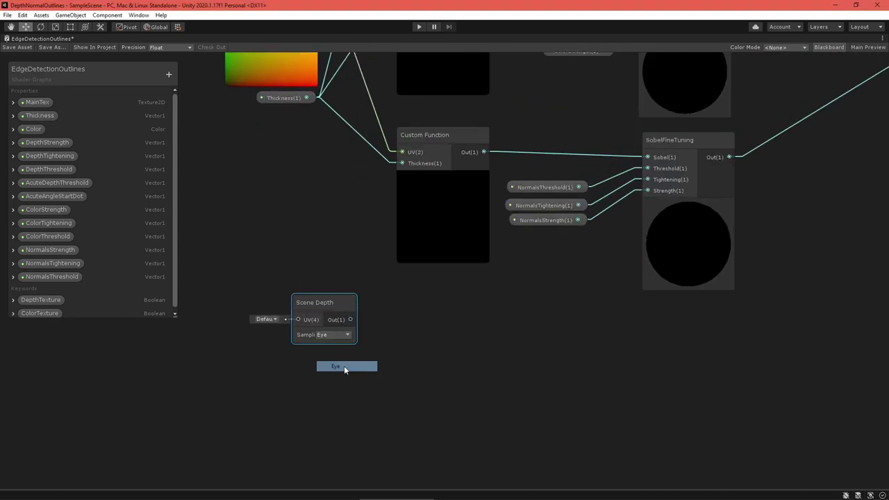
Add a Vector1 property named NormalAdjustNearDepth to the EdgeDetectionOutlines graph
{"action": "left_click", "coordinate": [168, 73]}
{"action": "left_click", "coordinate": [178, 80]}
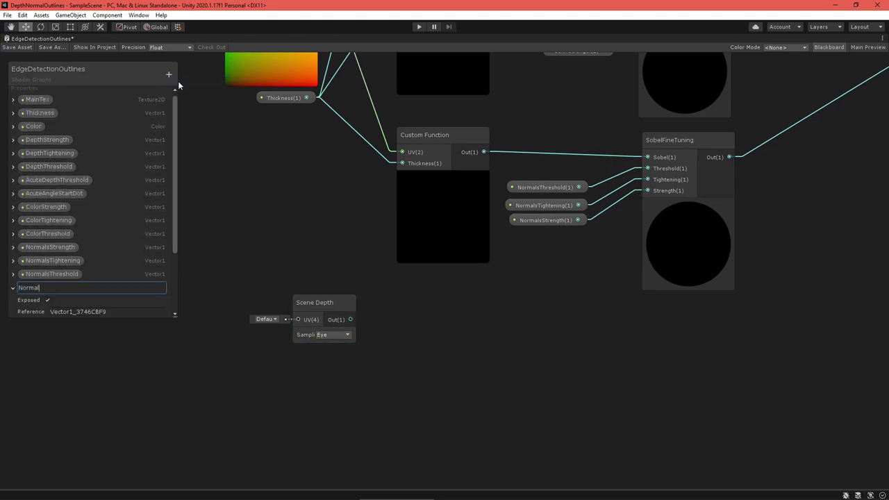
{"action": "type", "text": "NormalAdjustNearDepth"}
{"action": "scroll", "coordinate": [104, 268], "scroll_direction": "down", "scroll_amount": 3}
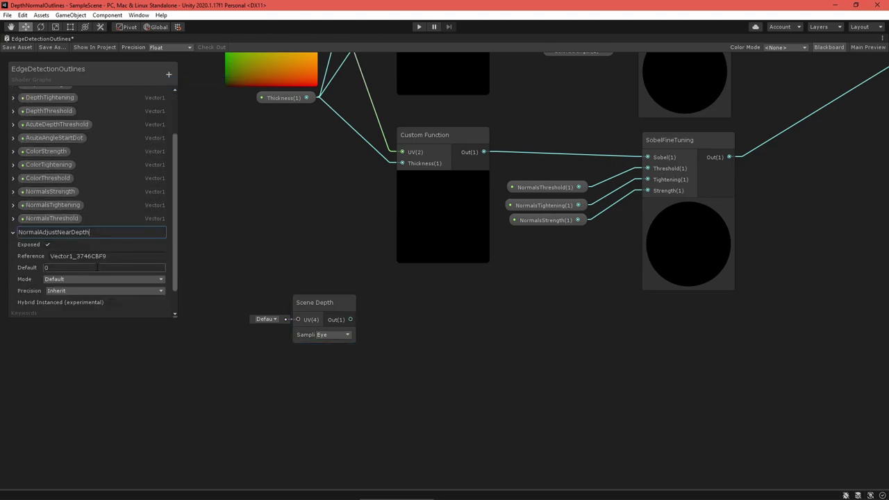
{"action": "left_click", "coordinate": [104, 268]}
Add a Vector1 property named NormalAdjustFarDepth to the graph
{"action": "left_click", "coordinate": [169, 74]}
{"action": "left_click", "coordinate": [178, 80]}
{"action": "right_click", "coordinate": [25, 248]}
{"action": "left_click", "coordinate": [51, 255]}
{"action": "type", "text": "NormalAdjustFarDepth"}
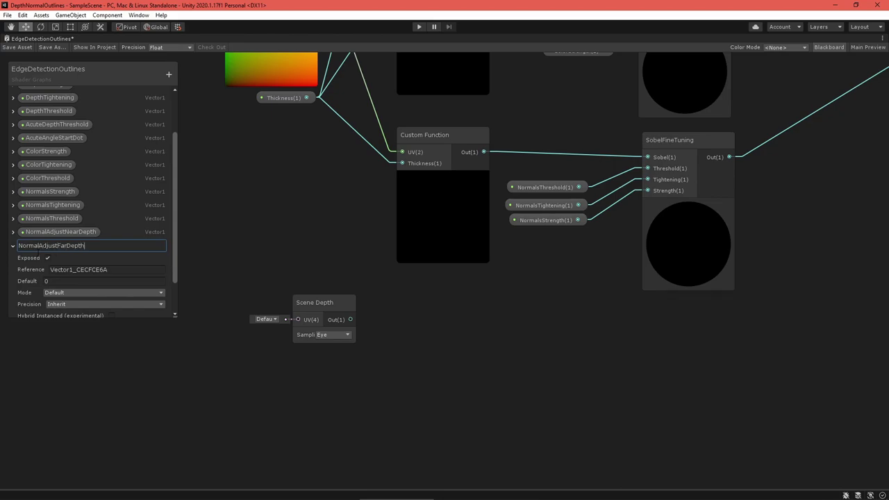
{"action": "key", "text": "Return"}
Add a Vector1 property named NormalsFarThreshold, move it directly below NormalsThreshold, and set its default to 1
{"action": "left_click", "coordinate": [169, 74]}
{"action": "left_click", "coordinate": [178, 83]}
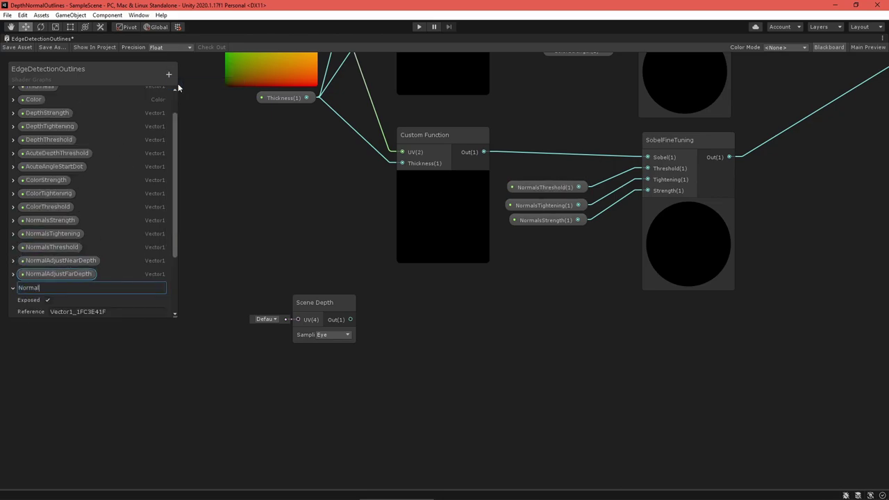
{"action": "key", "text": "Return"}
{"action": "left_click_drag", "start_coordinate": [59, 287], "coordinate": [61, 254]}
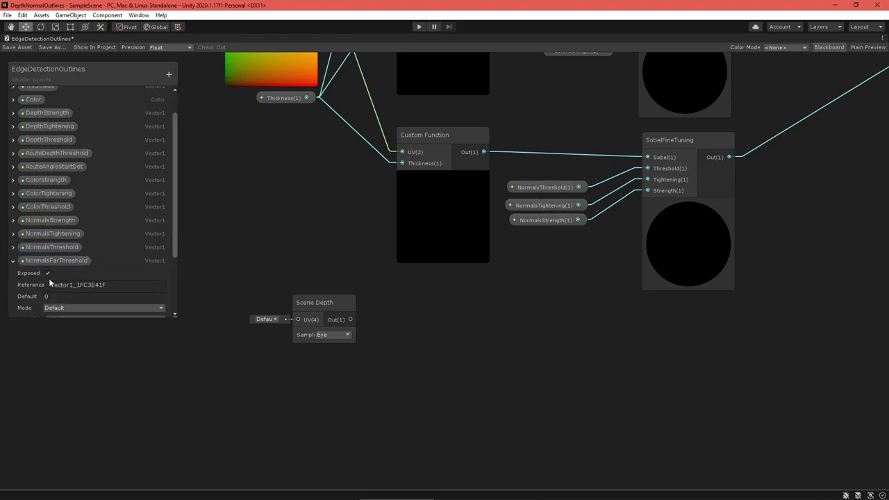
{"action": "left_click", "coordinate": [49, 297]}
{"action": "type", "text": "1"}
{"action": "left_click", "coordinate": [13, 261]}
Add a Smoothstep node with NormalAdjustNearDepth as Edge1, NormalAdjustFarDepth as Edge2 and the Eye Scene Depth output as In
{"action": "right_click", "coordinate": [301, 287]}
{"action": "left_click_drag", "start_coordinate": [321, 303], "coordinate": [421, 325]}
{"action": "left_click", "coordinate": [332, 293]}
{"action": "type", "text": "smoo"}
{"action": "key", "text": "Return"}
{"action": "left_click_drag", "start_coordinate": [396, 368], "coordinate": [331, 368]}
{"action": "left_click", "coordinate": [60, 273], "text": "shift"}
{"action": "left_click_drag", "start_coordinate": [60, 274], "coordinate": [396, 346]}
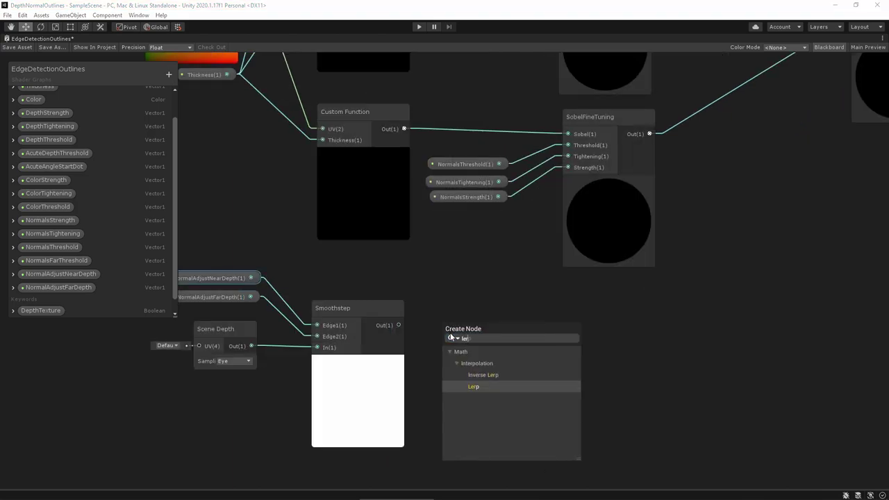
Add a Lerp node with NormalsThreshold as A, NormalsFarThreshold as B and the Smoothstep output as T
{"action": "key", "text": "Return"}
{"action": "left_click_drag", "start_coordinate": [398, 325], "coordinate": [469, 325]}
{"action": "left_click_drag", "start_coordinate": [125, 250], "coordinate": [424, 264]}
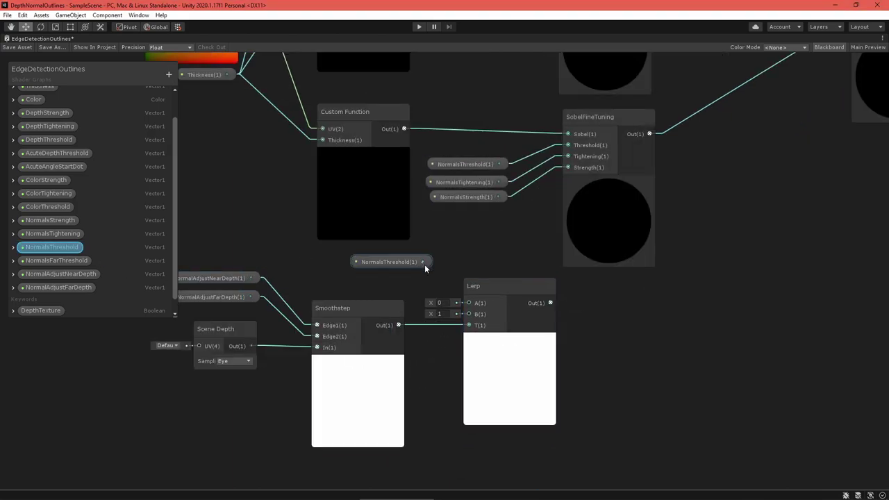
{"action": "left_click_drag", "start_coordinate": [56, 260], "coordinate": [416, 286]}
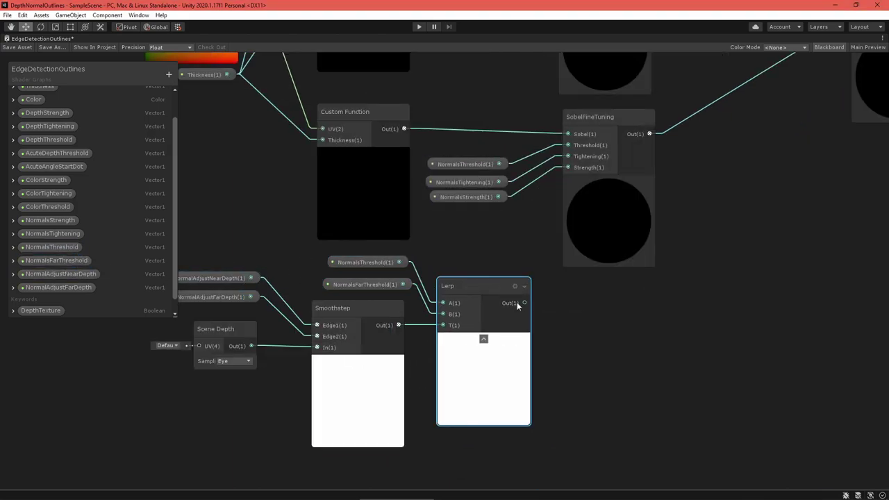
Connect the new Lerp output to the normals SobelFineTuning node's Threshold and delete the disconnected NormalsThreshold node
{"action": "left_click_drag", "start_coordinate": [522, 303], "coordinate": [567, 146]}
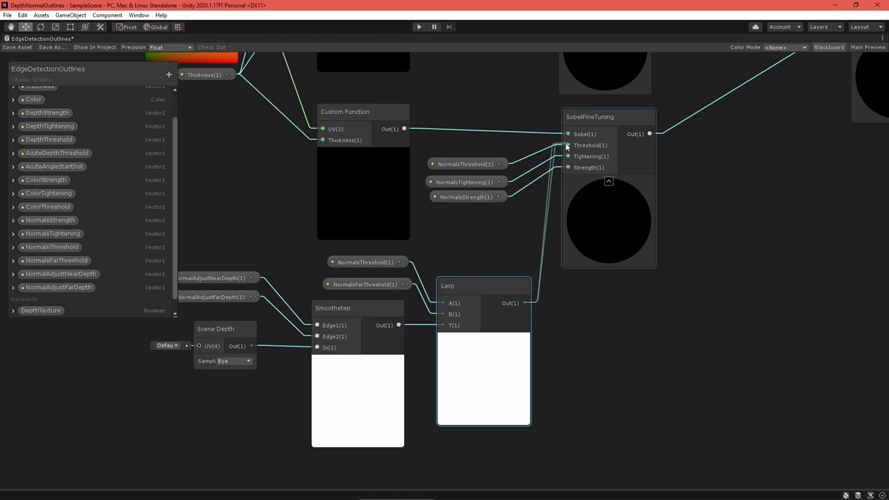
{"action": "left_click", "coordinate": [485, 164]}
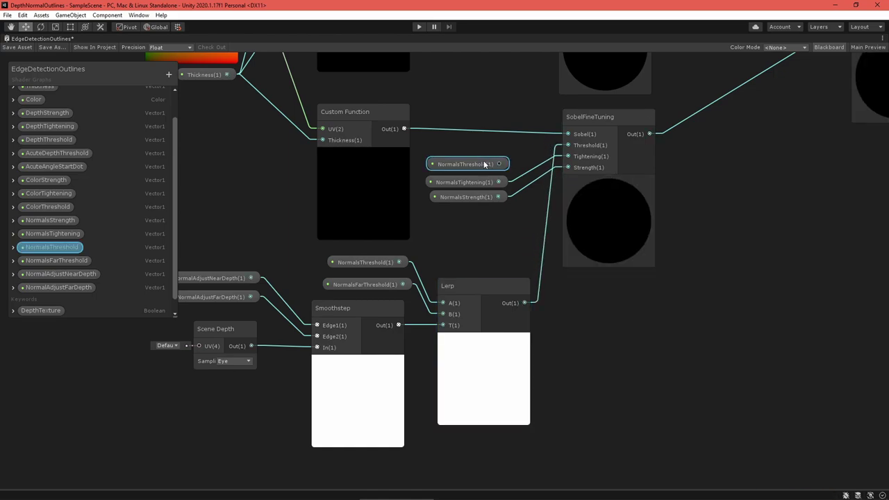
{"action": "key", "text": "Delete"}
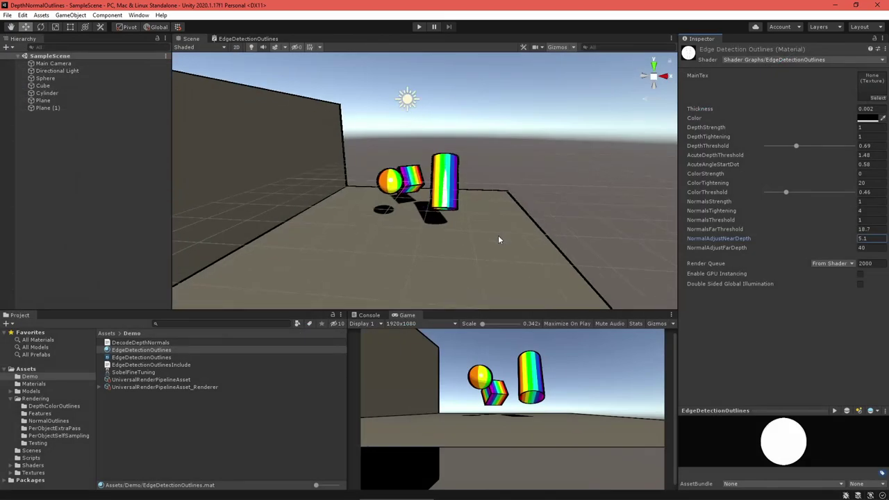
Examine the depth-adjusted normals outlines on the scene objects from far away, close up and a slightly different angle
{"action": "scroll", "coordinate": [490, 235], "scroll_direction": "down", "scroll_amount": 5}
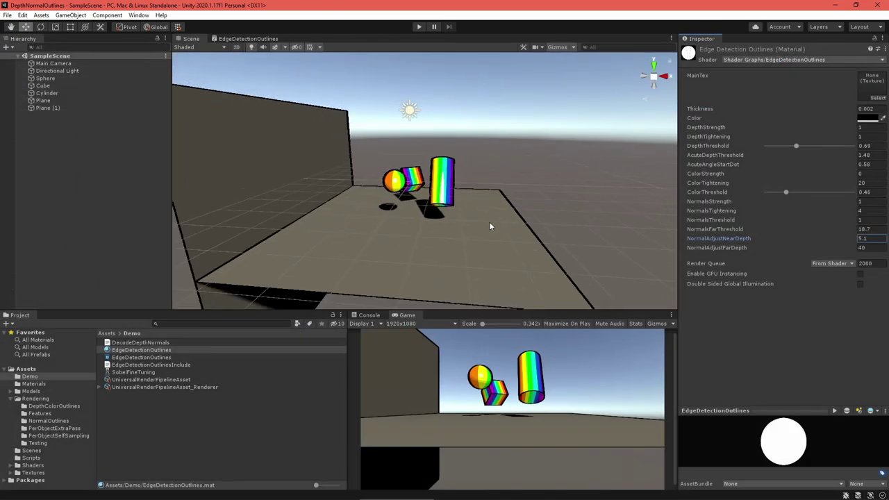
{"action": "scroll", "coordinate": [490, 230], "scroll_direction": "down", "scroll_amount": 5}
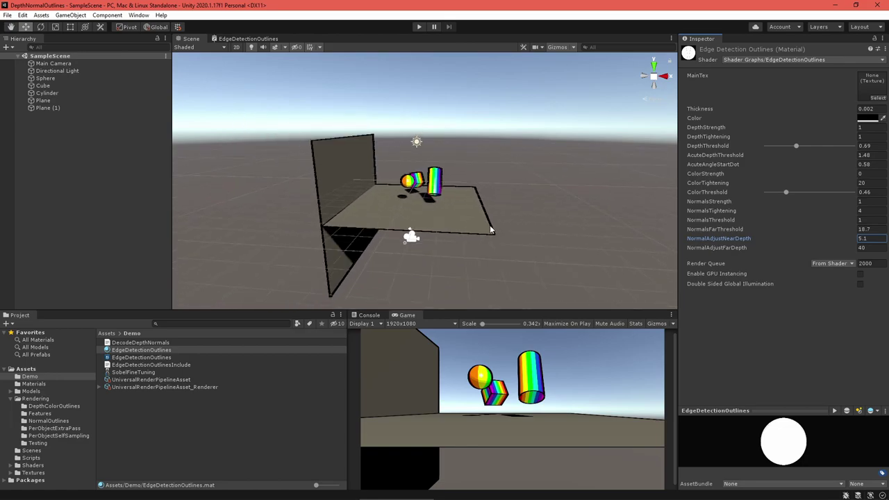
{"action": "scroll", "coordinate": [490, 227], "scroll_direction": "down", "scroll_amount": 5}
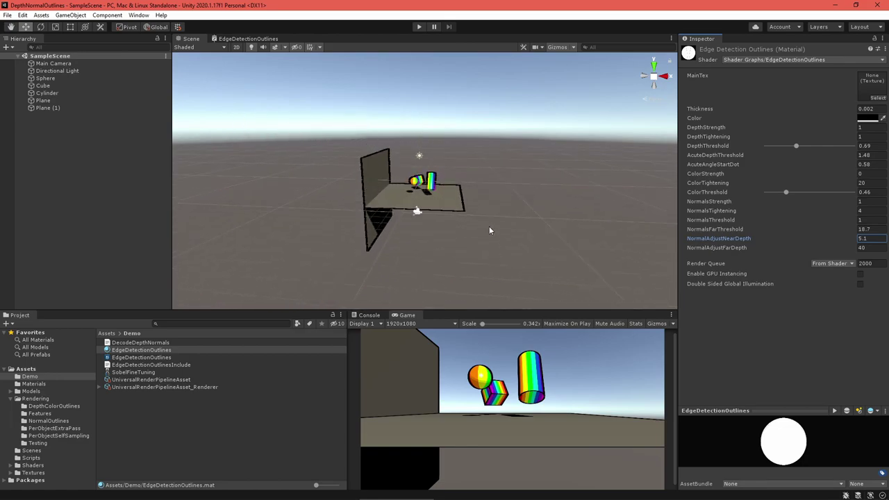
{"action": "scroll", "coordinate": [489, 232], "scroll_direction": "up", "scroll_amount": 6}
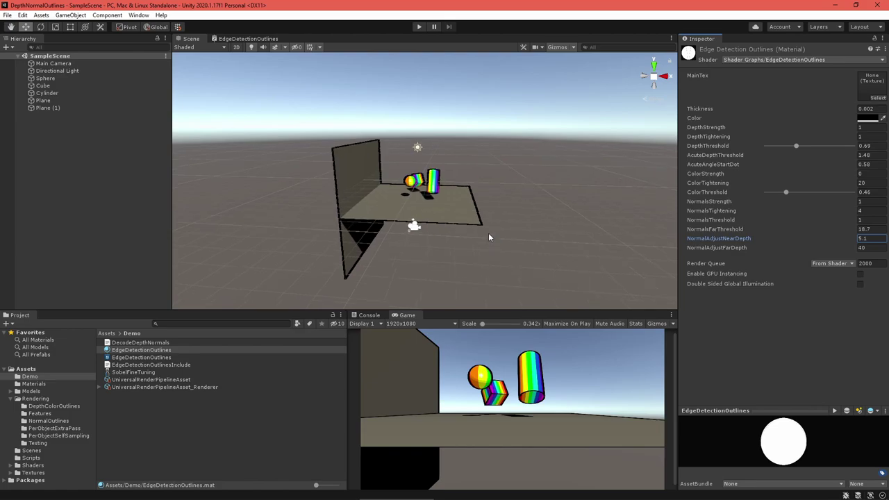
{"action": "scroll", "coordinate": [489, 240], "scroll_direction": "up", "scroll_amount": 8}
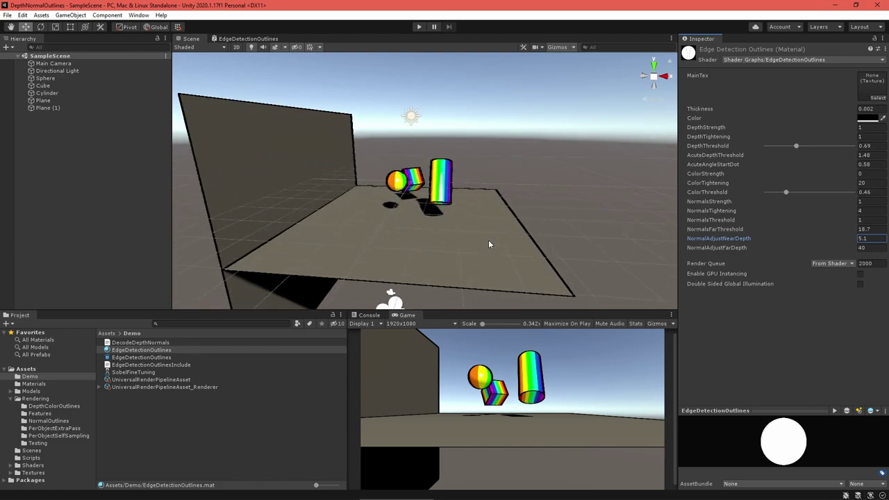
{"action": "scroll", "coordinate": [490, 243], "scroll_direction": "up", "scroll_amount": 5}
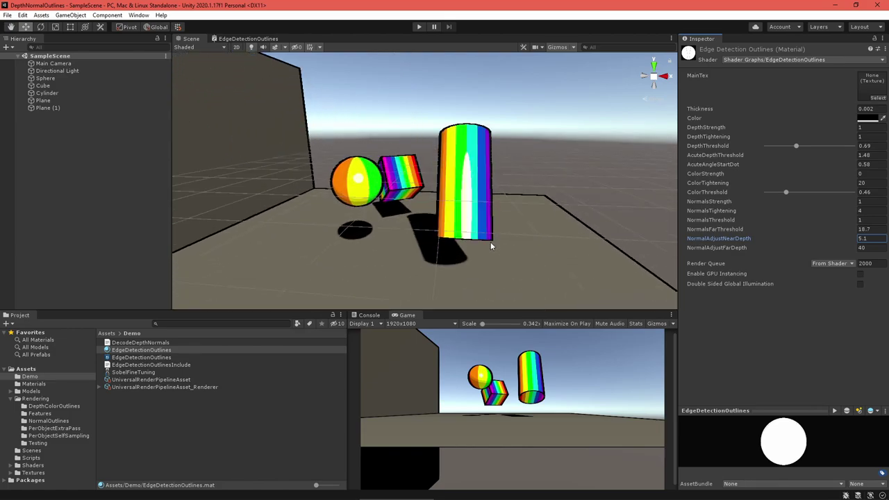
{"action": "left_click_drag", "start_coordinate": [584, 214], "coordinate": [573, 229], "text": "alt"}
{"action": "middle_click_drag", "start_coordinate": [626, 178], "coordinate": [615, 167]}
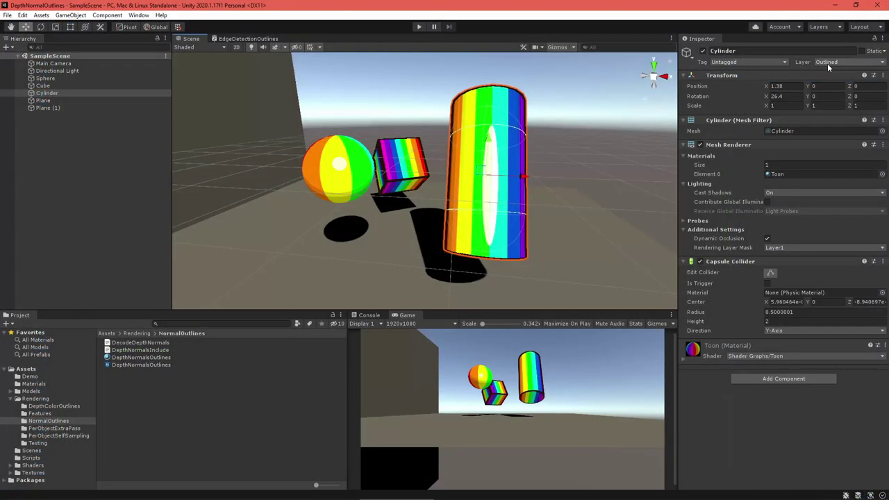
Set the Cylinder's layer to Default
{"action": "left_click", "coordinate": [840, 62]}
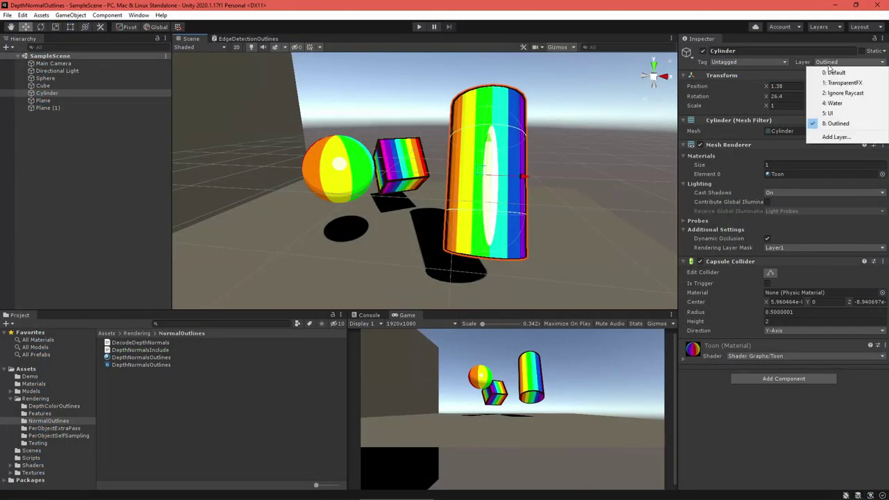
{"action": "left_click", "coordinate": [832, 73]}
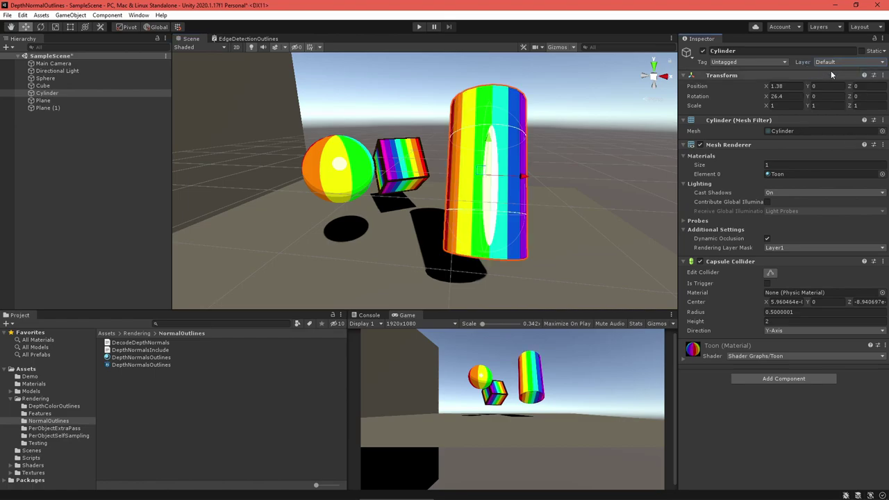
Switch the Cylinder's layer to Outlined and deselect it to view its outlines
{"action": "left_click", "coordinate": [138, 145]}
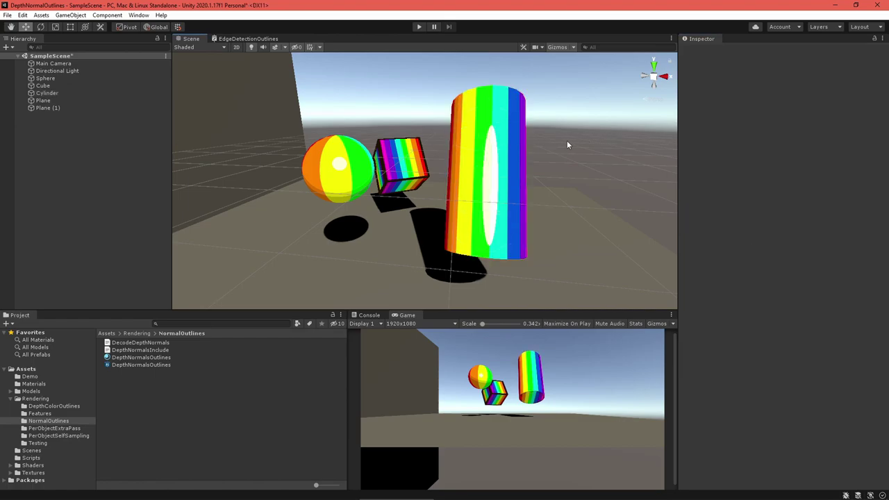
{"action": "left_click", "coordinate": [484, 145]}
{"action": "left_click", "coordinate": [832, 62]}
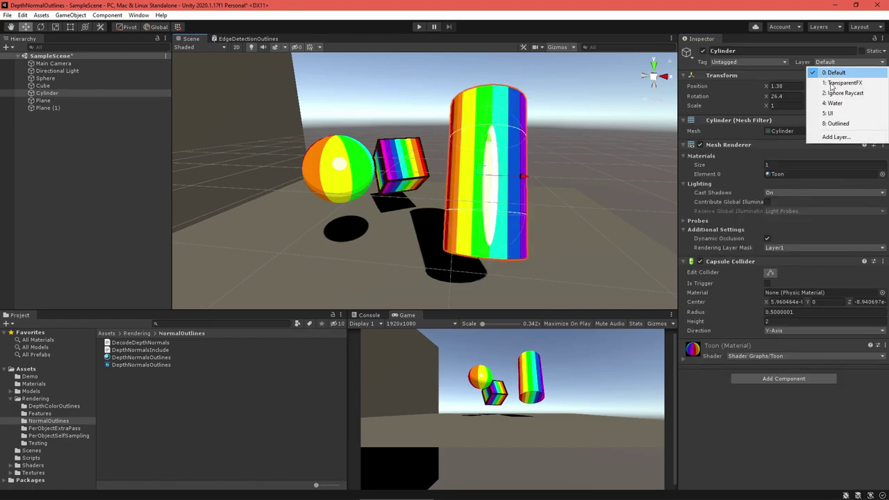
{"action": "left_click", "coordinate": [830, 123]}
{"action": "left_click", "coordinate": [610, 128]}
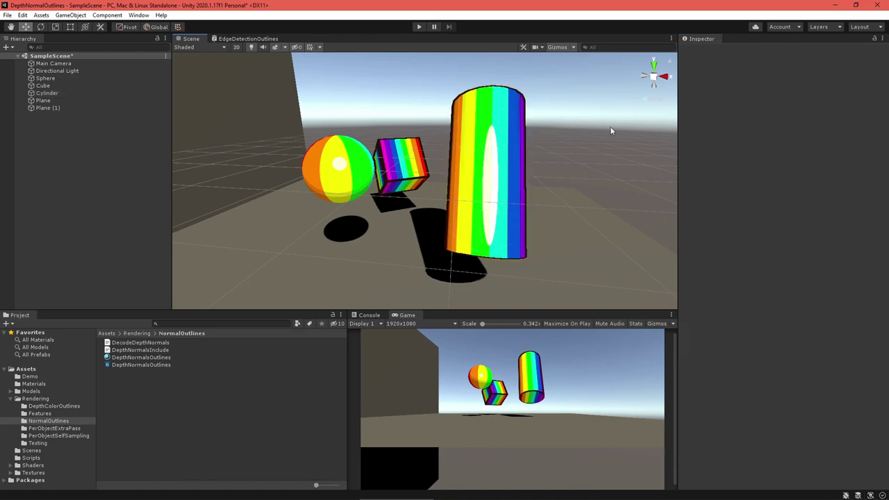
Assign the Sphere to the Outlined layer and clear the selection
{"action": "left_click", "coordinate": [350, 167]}
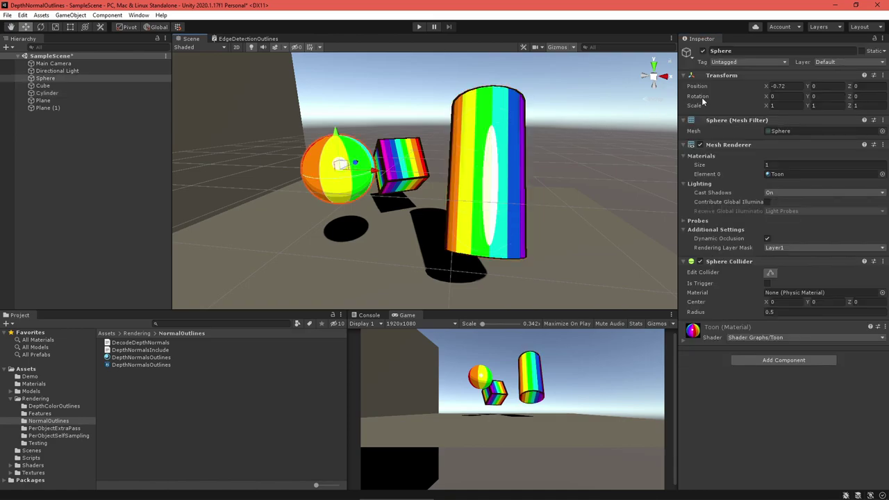
{"action": "left_click", "coordinate": [828, 63]}
{"action": "left_click", "coordinate": [830, 124]}
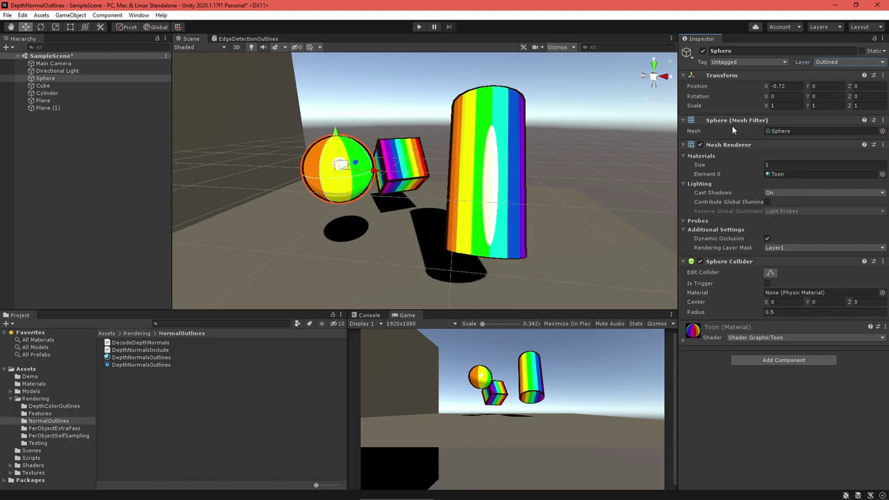
{"action": "left_click", "coordinate": [591, 130]}
Change the Cube's layer to Default and deselect it
{"action": "left_click", "coordinate": [415, 171]}
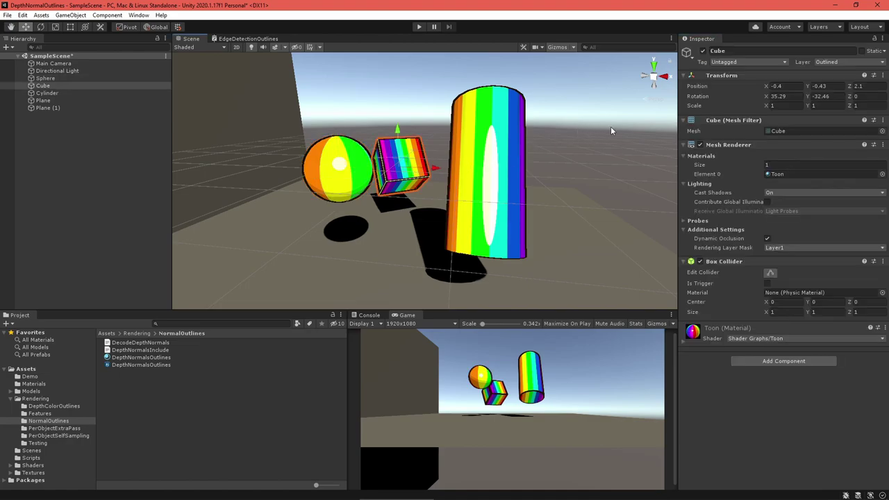
{"action": "left_click", "coordinate": [834, 65]}
{"action": "left_click", "coordinate": [836, 75]}
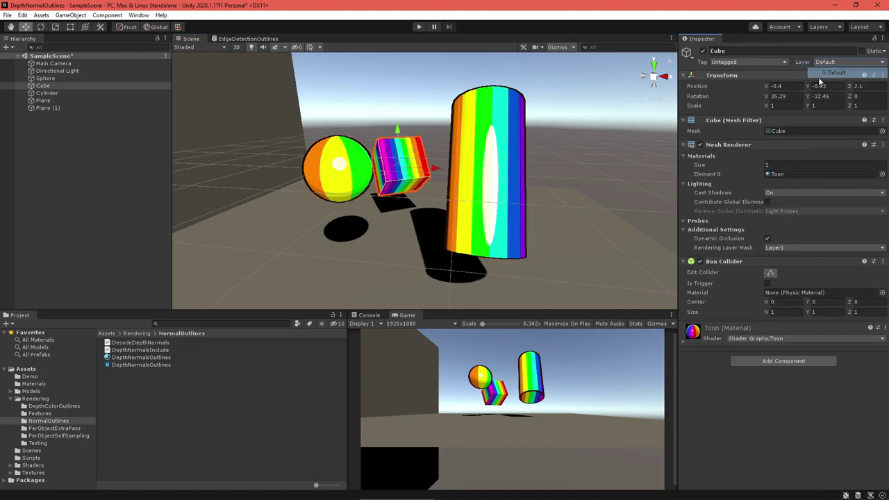
{"action": "left_click", "coordinate": [579, 146]}
Move the Cylinder back to the Default layer and clear the selection
{"action": "left_click", "coordinate": [512, 145]}
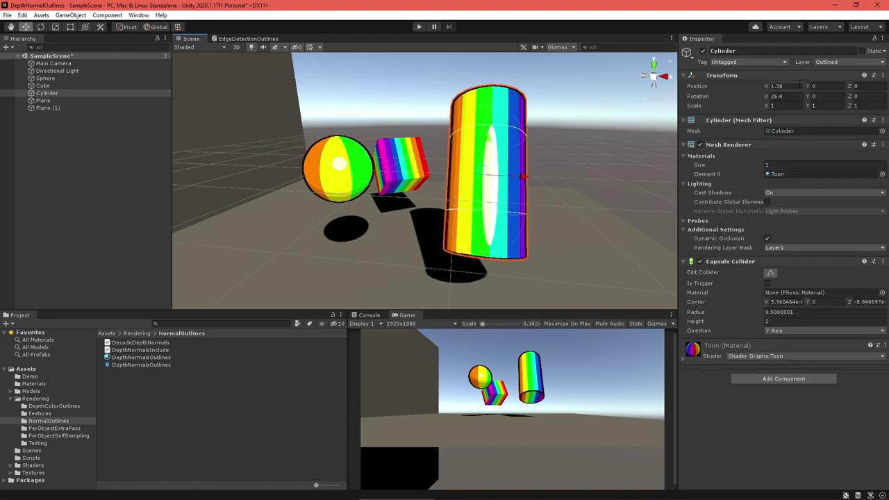
{"action": "left_click", "coordinate": [837, 63]}
{"action": "left_click", "coordinate": [833, 72]}
{"action": "left_click", "coordinate": [577, 137]}
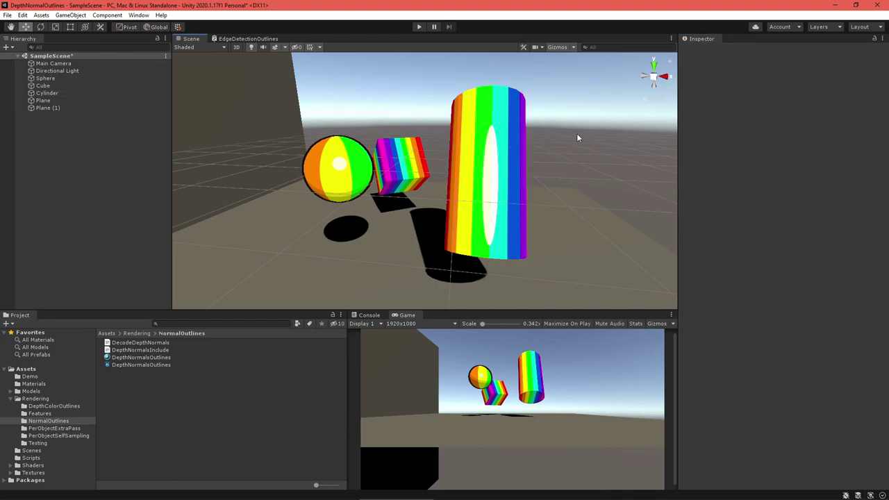